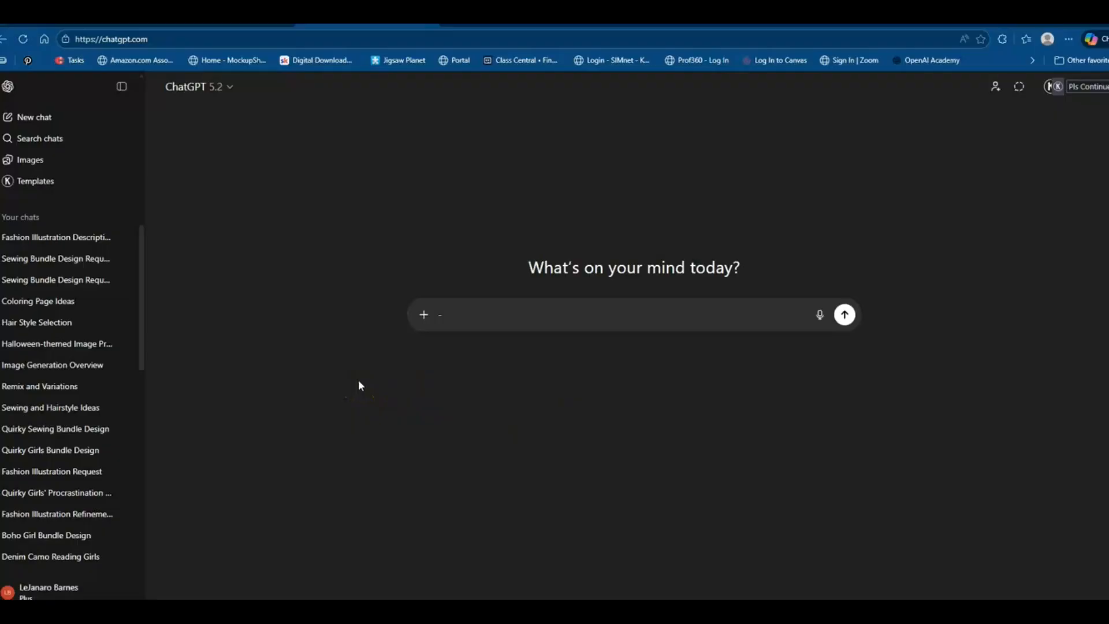
# - Open the ChatGPT image creation page, switch to the Word document and copy the prompt paragraph for the pink quirky girls' sewing bundle
pyautogui.click(37, 168)
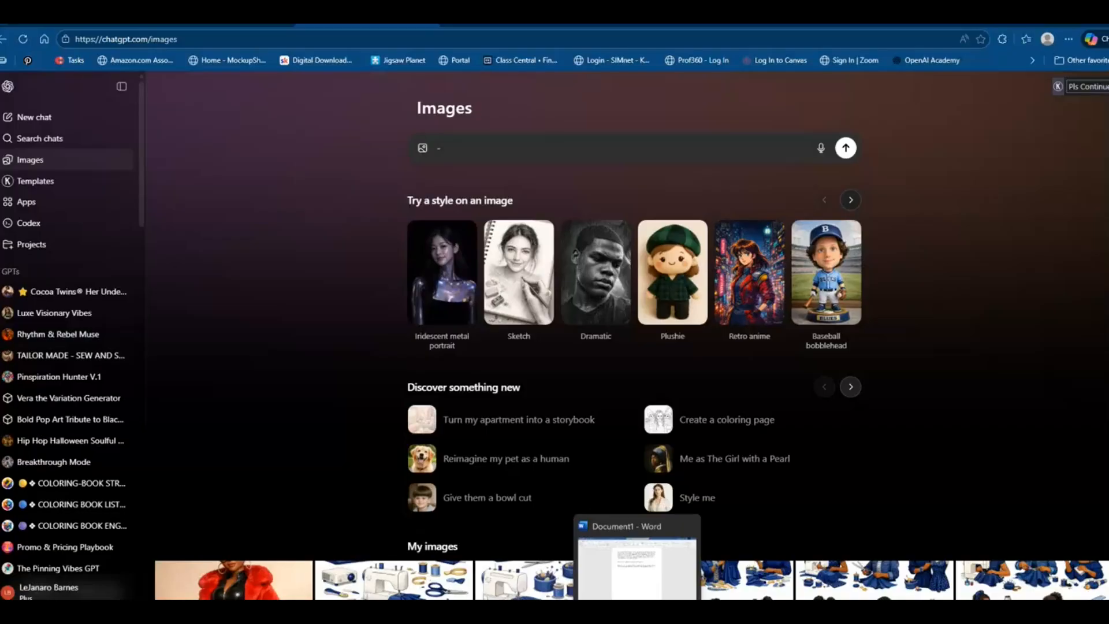
pyautogui.click(621, 558)
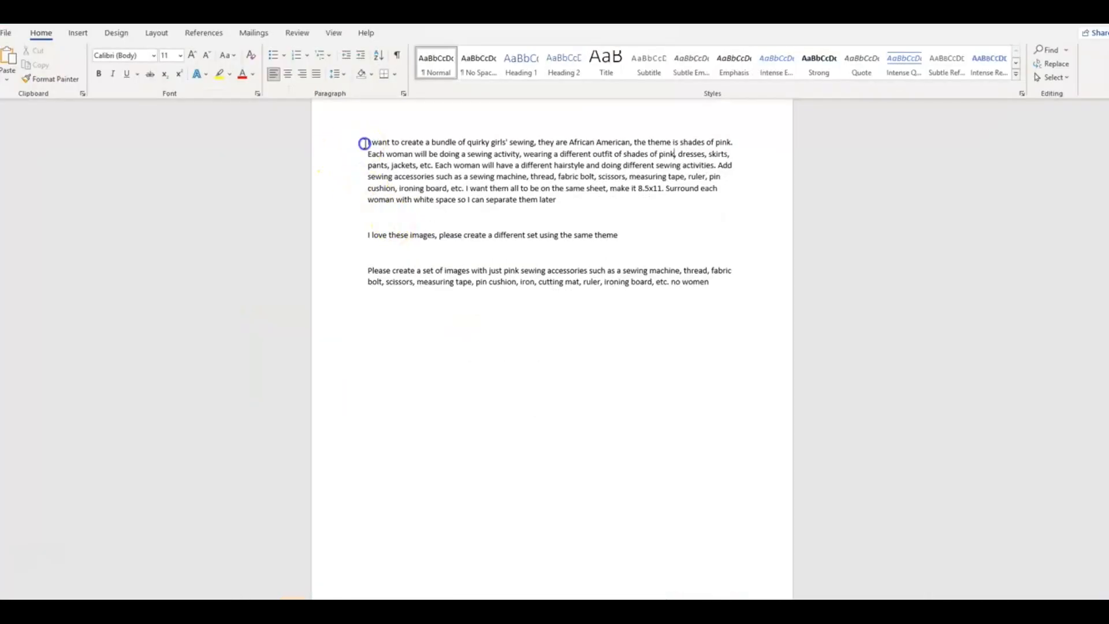
pyautogui.moveTo(364, 144); pyautogui.dragTo(575, 206)
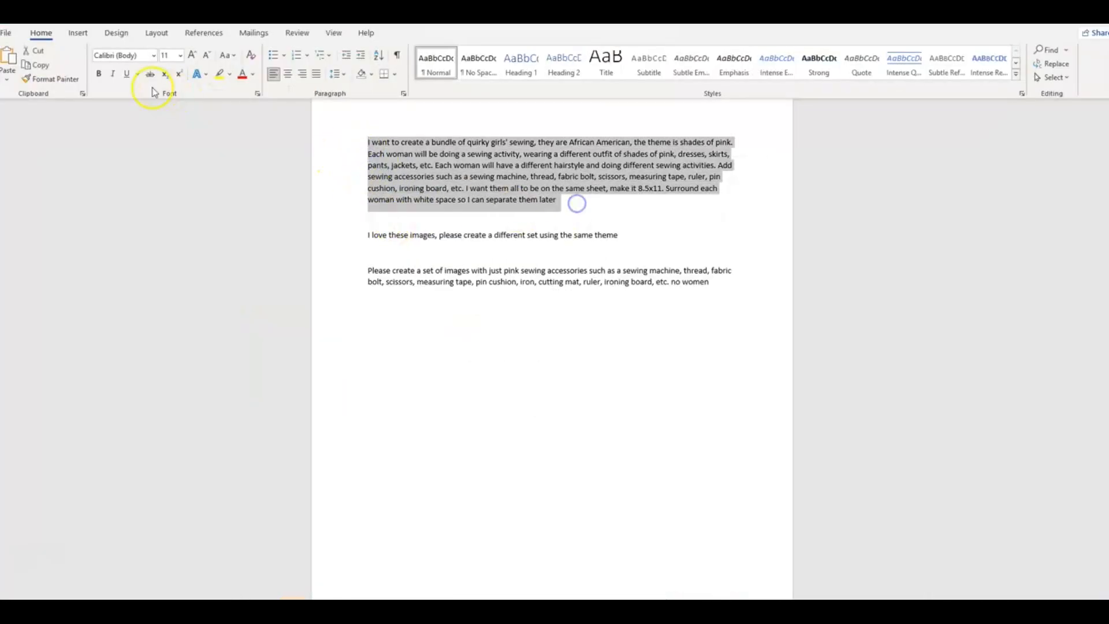
pyautogui.click(44, 66)
# - Back in ChatGPT, replace the stray hyphen in the image prompt with the copied sewing bundle prompt and submit it
pyautogui.hotkey('alt', 'Tab')
pyautogui.click(485, 155)
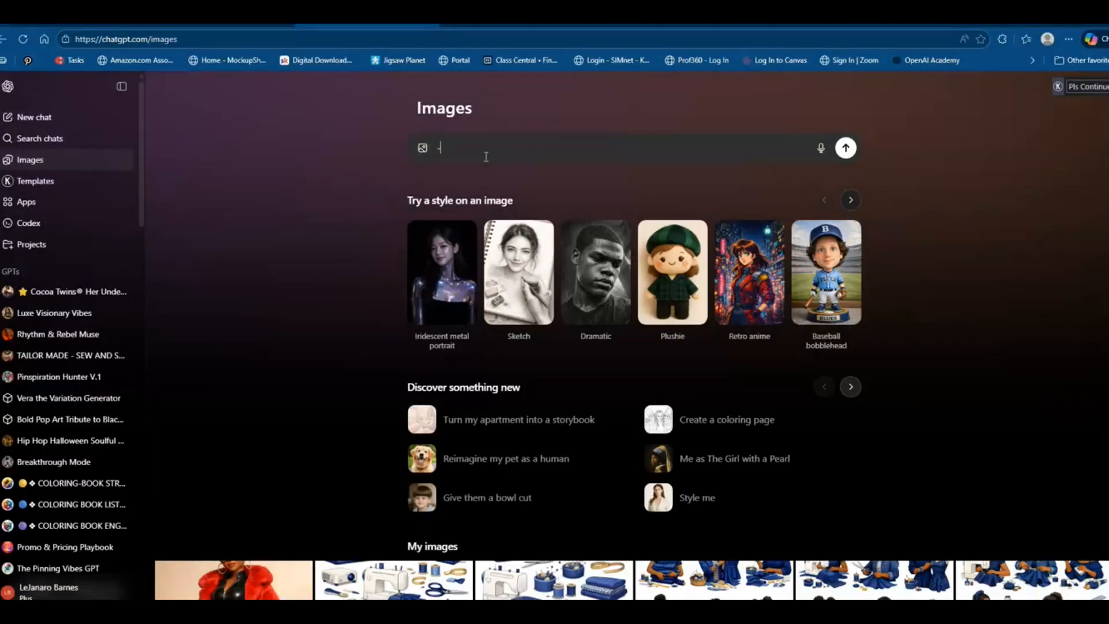
pyautogui.press('BackSpace')
pyautogui.click(494, 162)
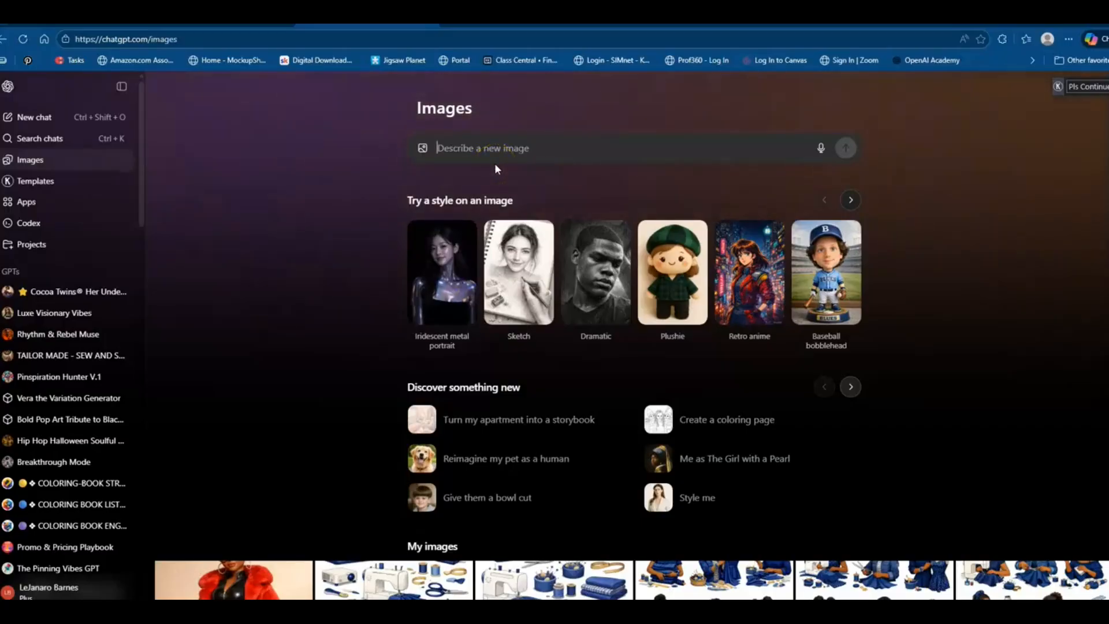
pyautogui.hotkey('ctrl', 'v')
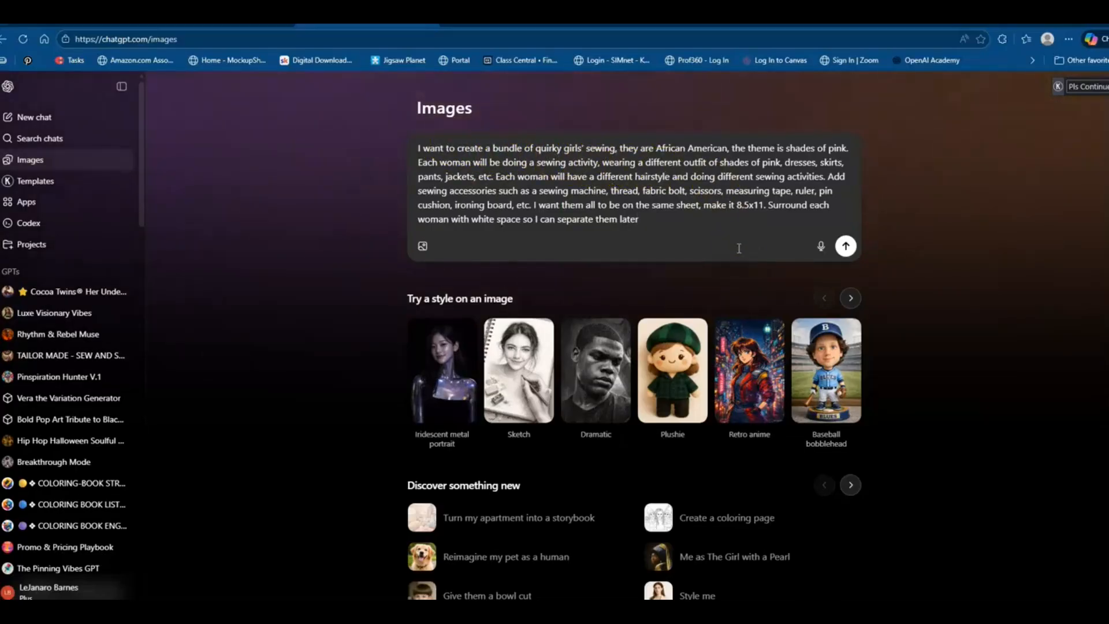
pyautogui.click(846, 246)
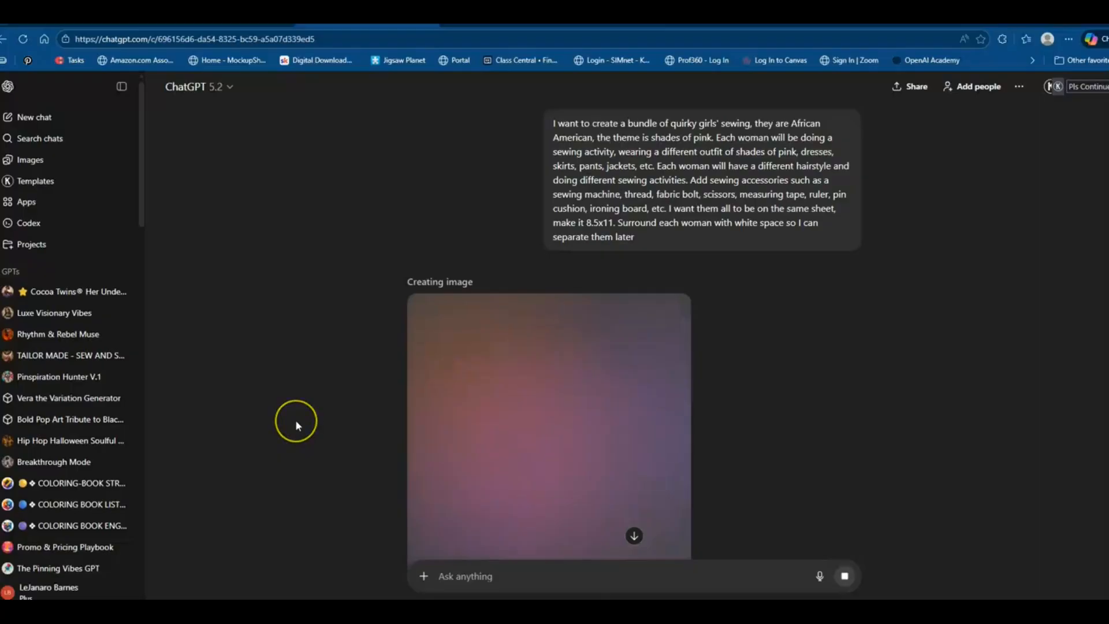
pyautogui.scroll(-1, 296, 420)
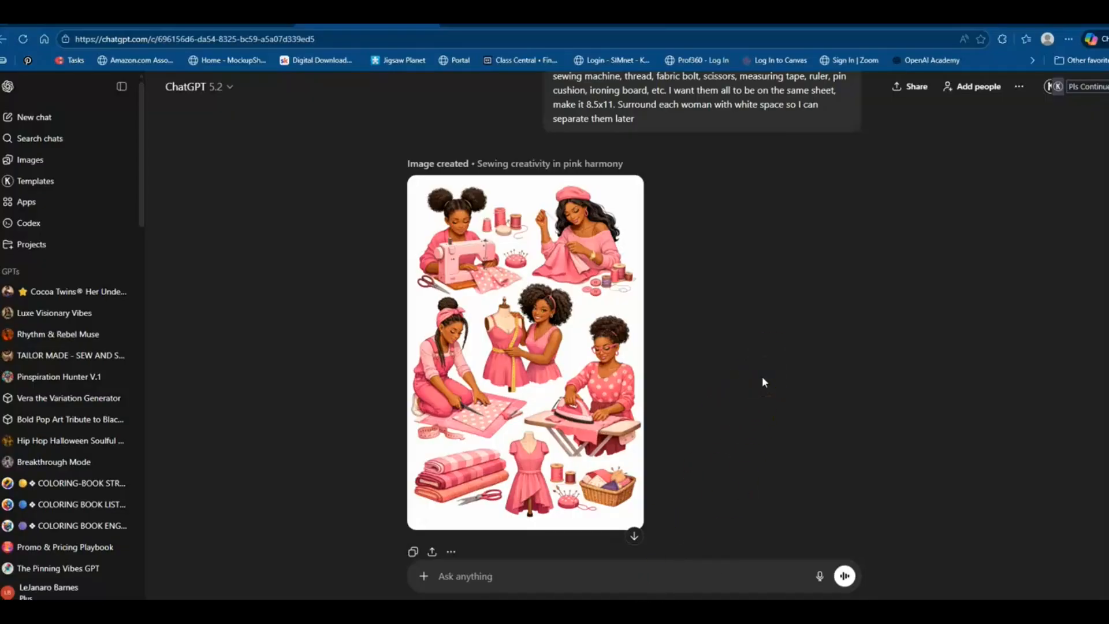
# - Switch to the Word document and copy the line "I love these images, please create a different set using the same theme"
pyautogui.moveTo(584, 610)
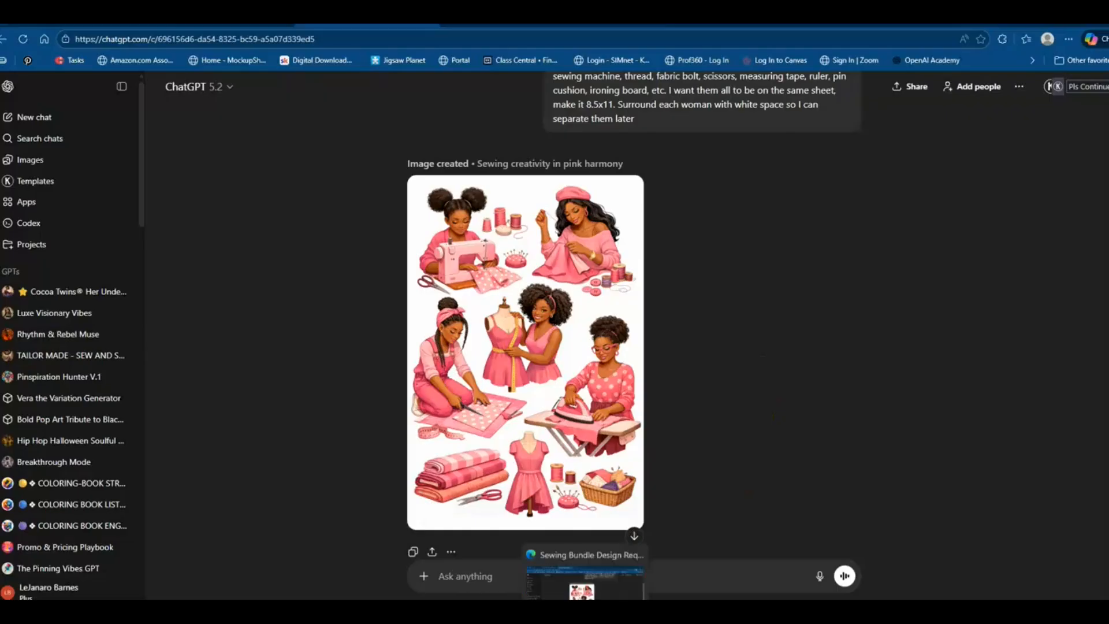
pyautogui.click(630, 572)
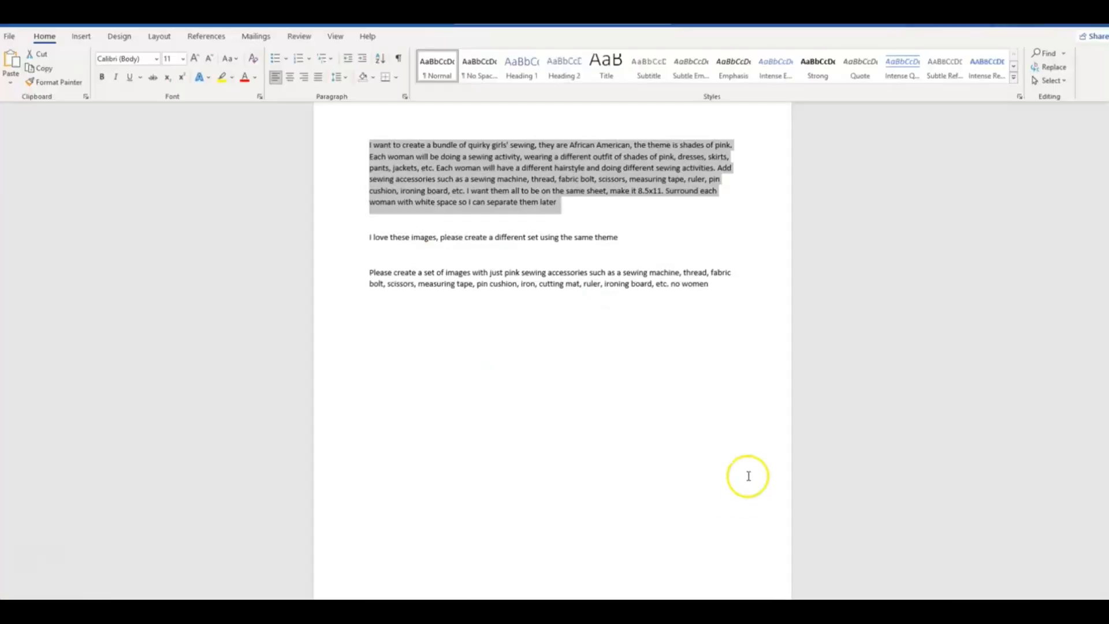
pyautogui.moveTo(367, 236); pyautogui.dragTo(614, 236)
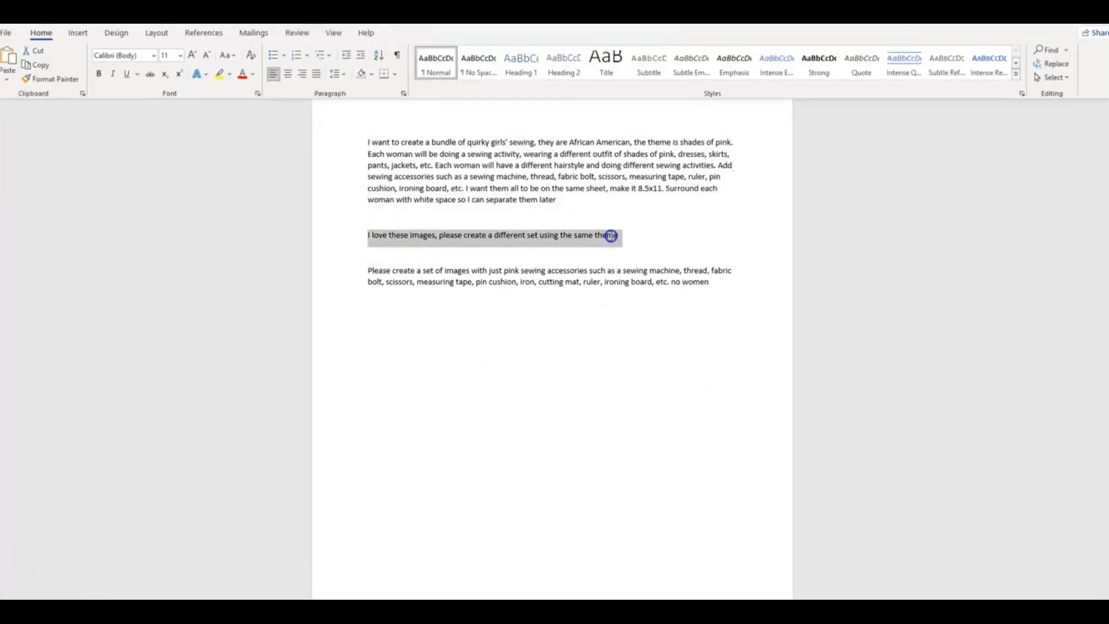
pyautogui.rightClick(614, 236)
pyautogui.click(624, 260)
pyautogui.click(1039, 10)
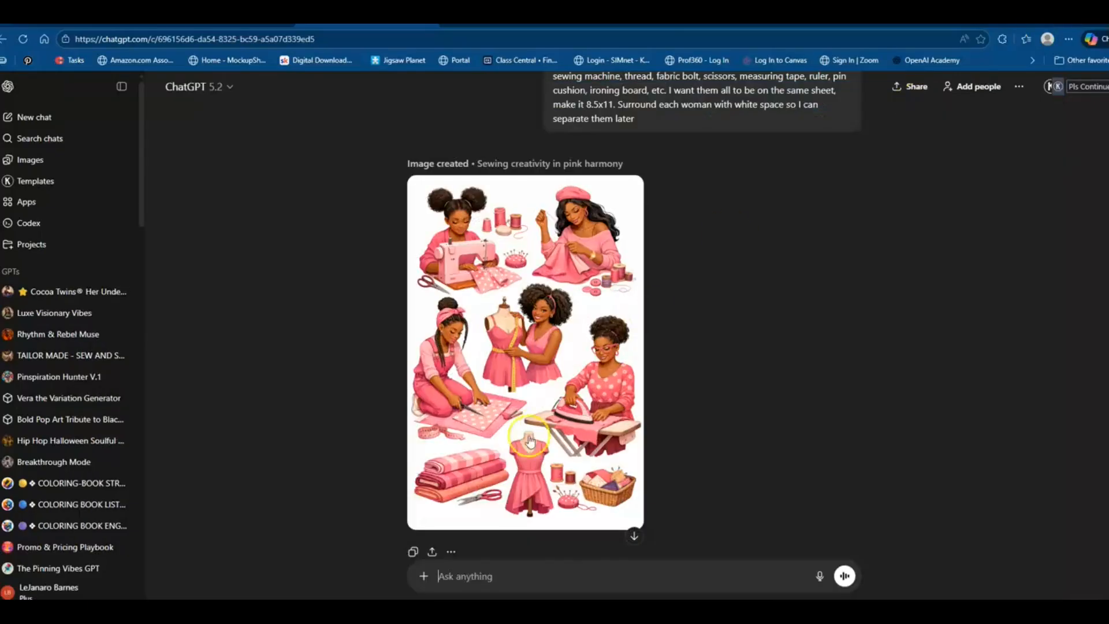
# - Submit the copied follow-up prompt in the ChatGPT conversation to request a different set using the same theme
pyautogui.click(486, 584)
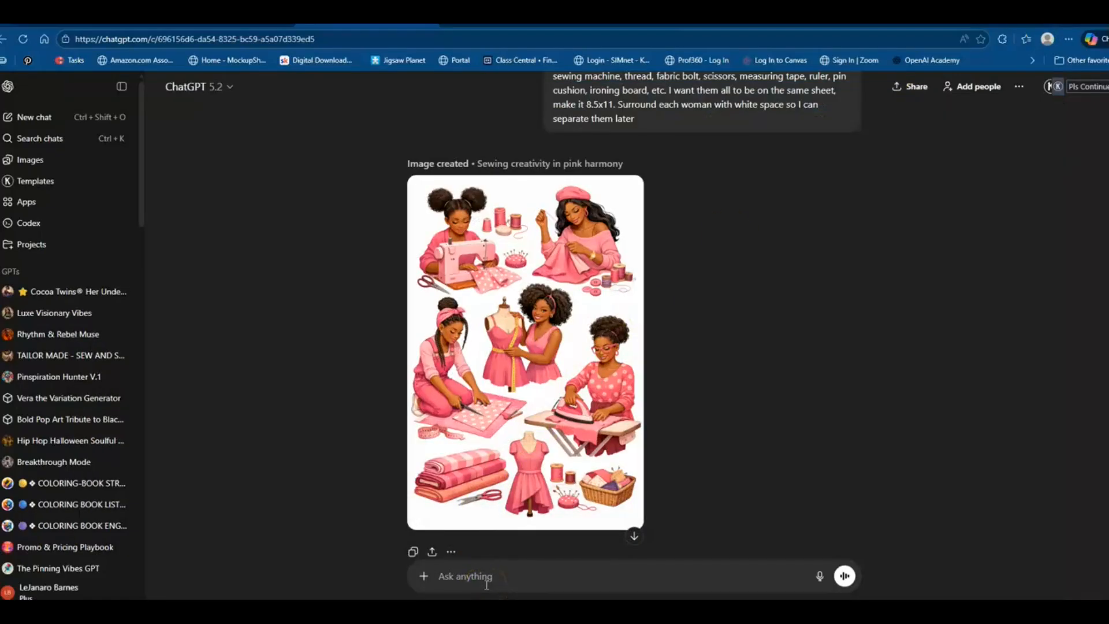
pyautogui.hotkey('ctrl', 'v')
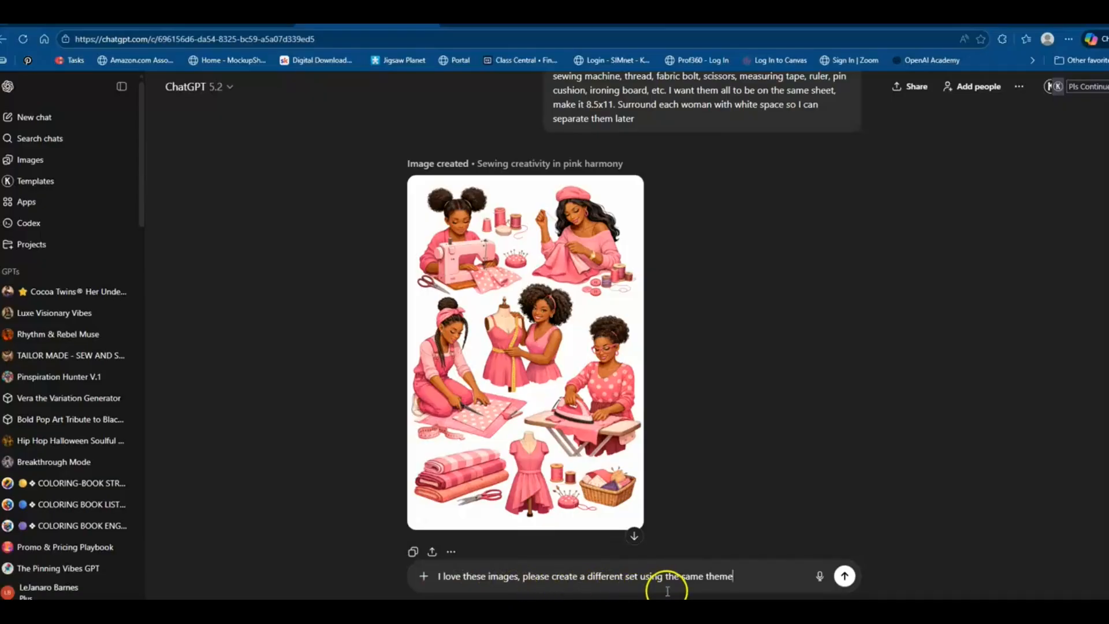
pyautogui.click(845, 575)
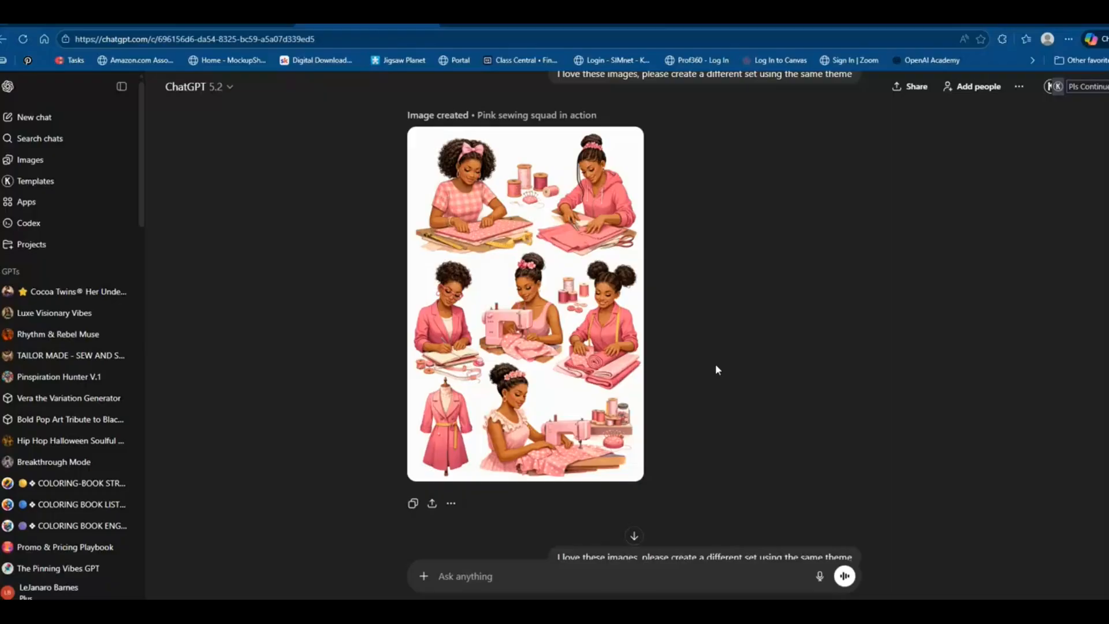
# - Submit a prompt for images with just pink sewing accessories such as a sewing machine, thread, iron, cutting mat and ironing board, no women
pyautogui.scroll(-6, 715, 365)
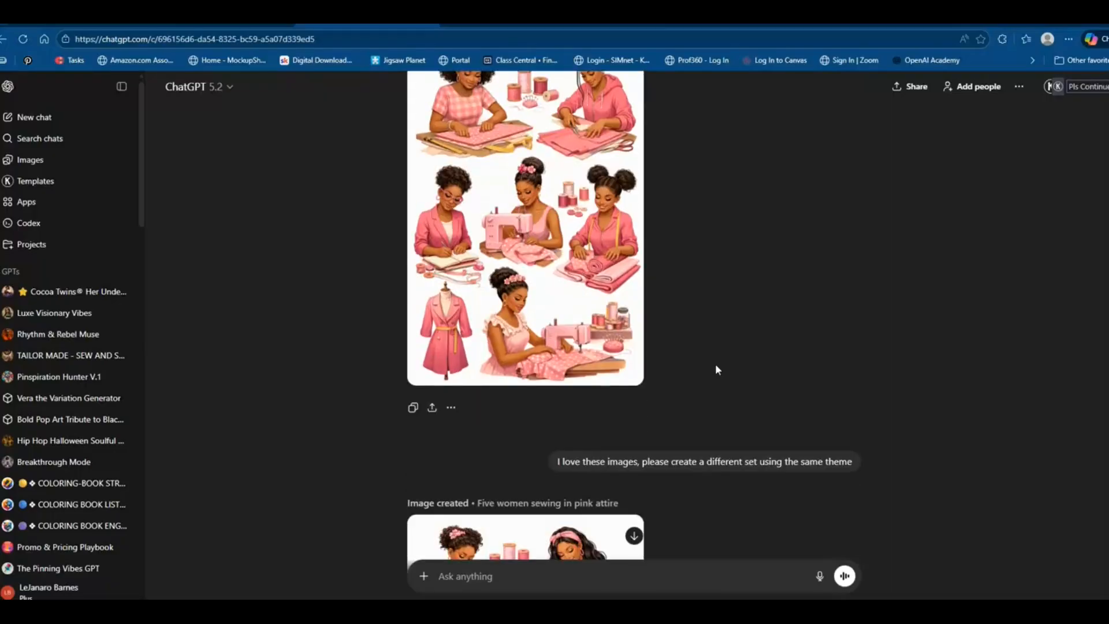
pyautogui.scroll(-2, 717, 367)
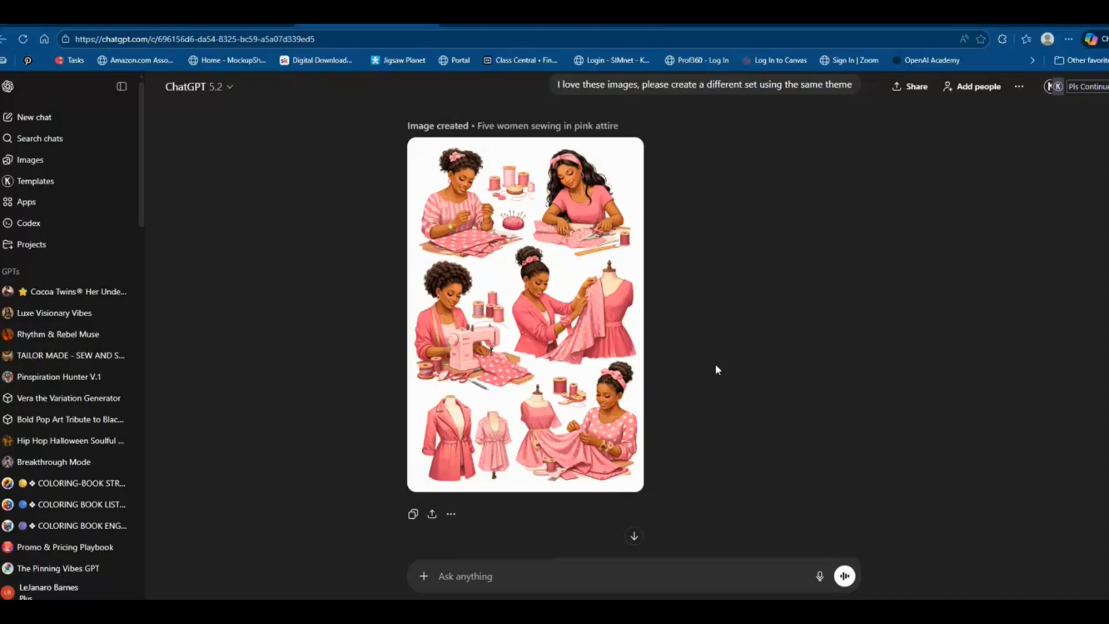
pyautogui.scroll(-4, 716, 365)
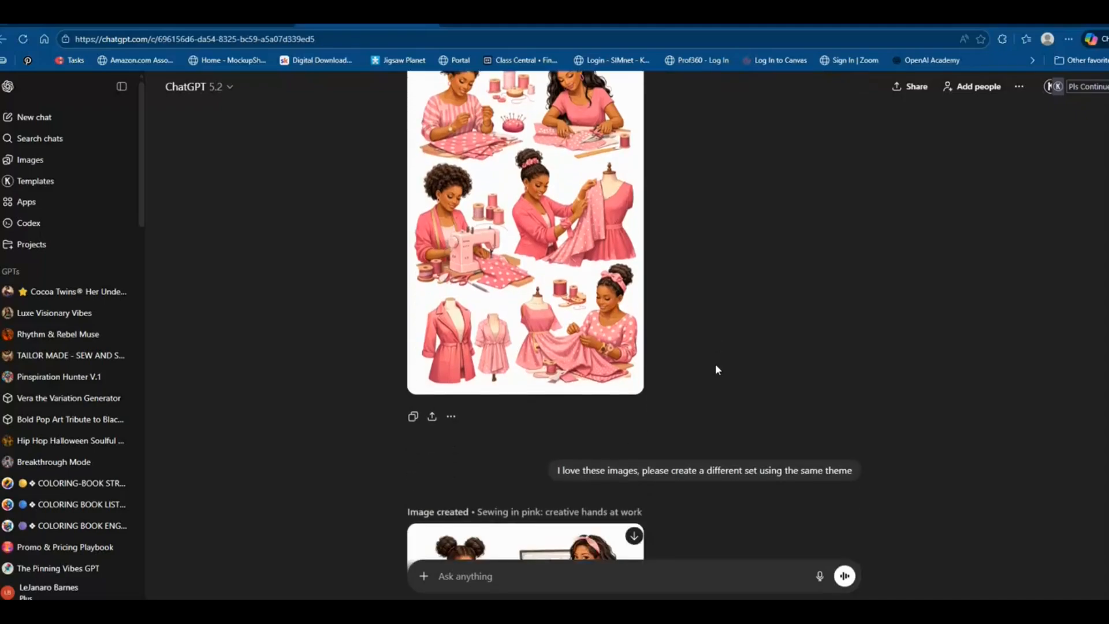
pyautogui.scroll(-4, 716, 370)
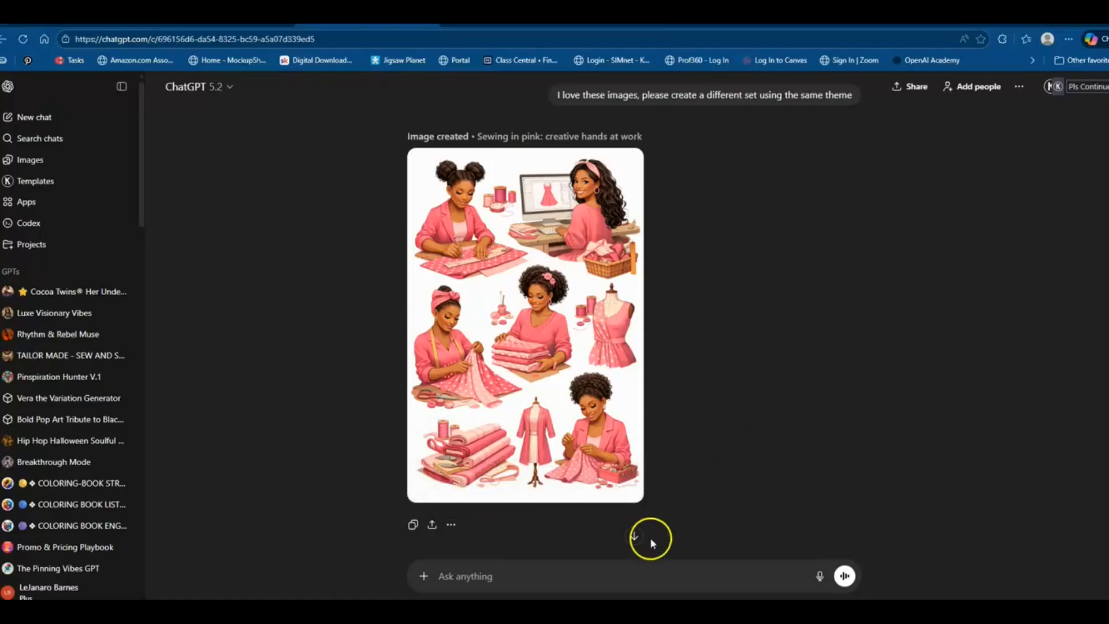
pyautogui.click(539, 578)
pyautogui.hotkey('ctrl', 'v')
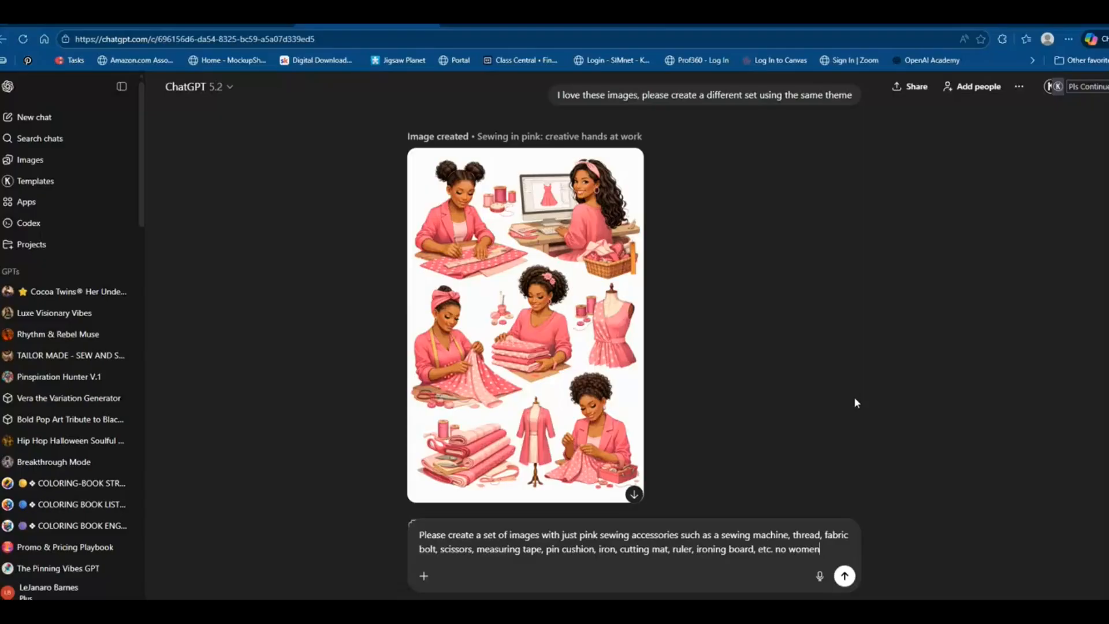
pyautogui.click(790, 566)
pyautogui.click(846, 578)
pyautogui.click(931, 441)
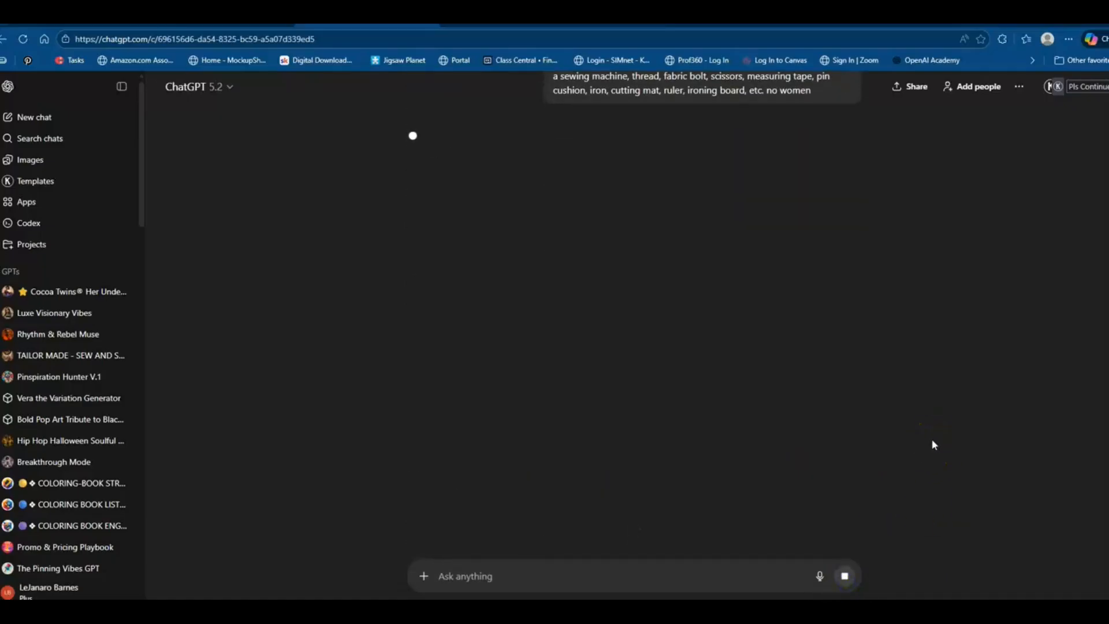
pyautogui.click(333, 507)
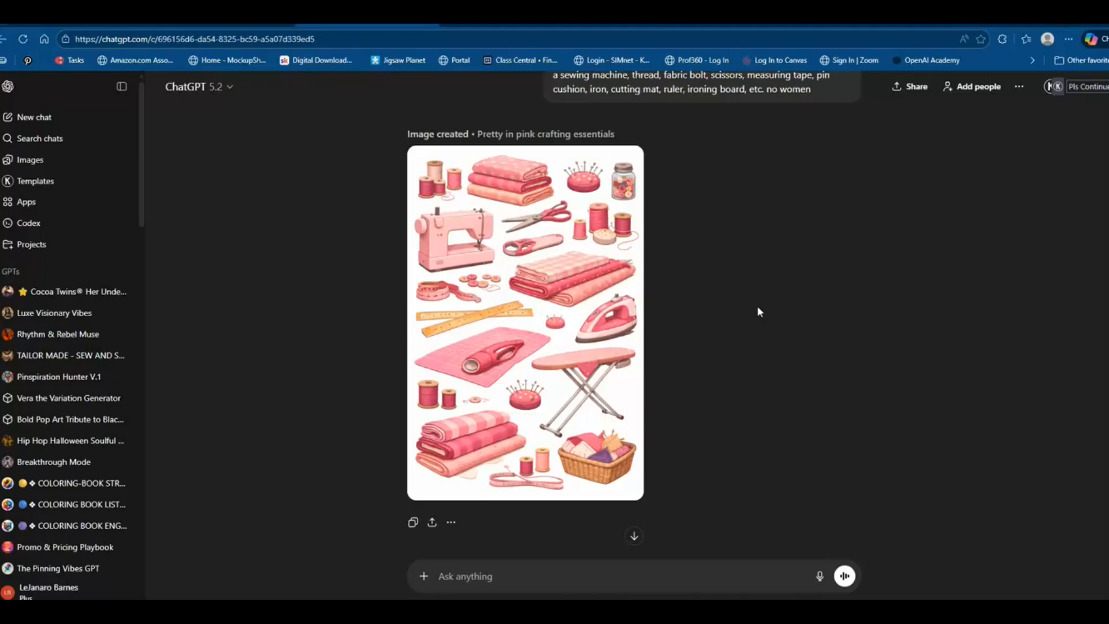
# - Review the generated pink sewing accessory sheets and their prompts, comparing the version that adds a laptop and projector with the earlier one
pyautogui.click(450, 300)
pyautogui.scroll(-7, 713, 372)
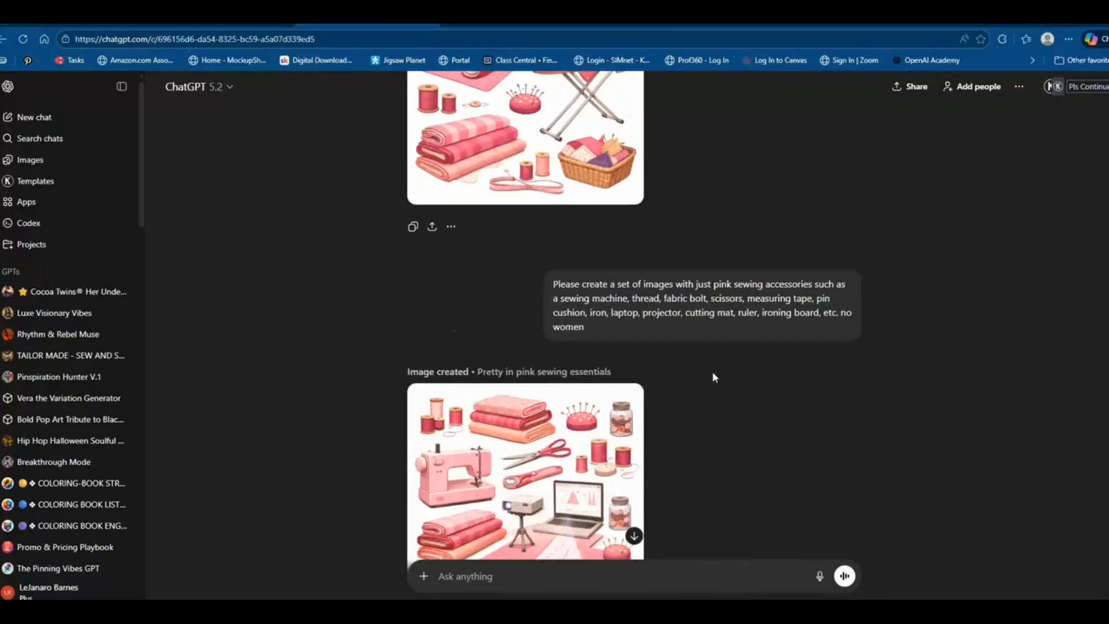
pyautogui.scroll(-1, 712, 378)
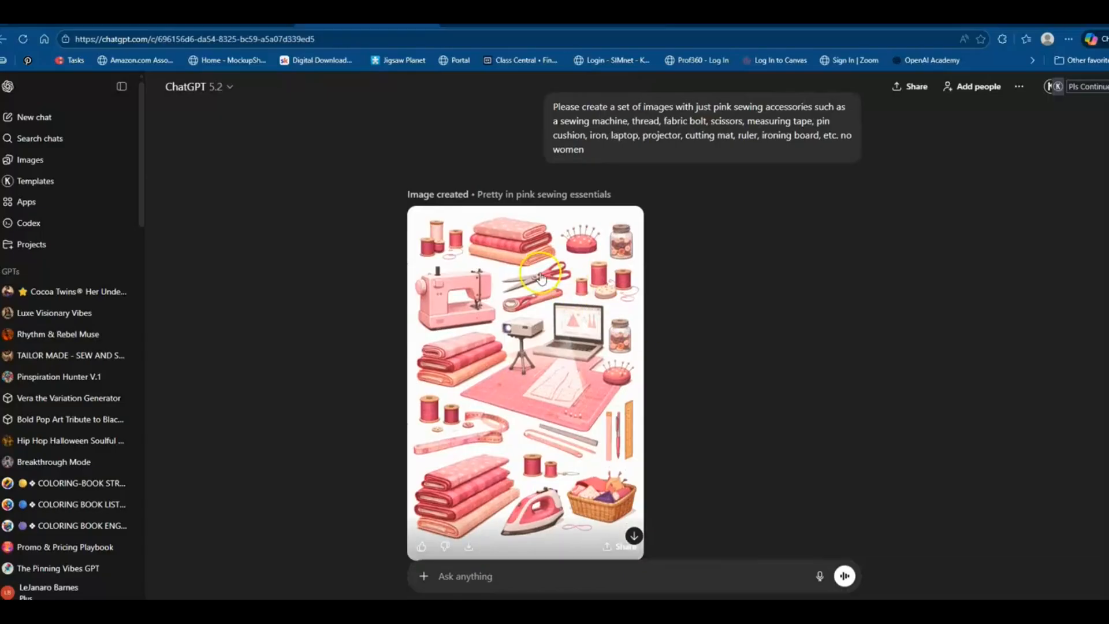
pyautogui.scroll(-1, 701, 332)
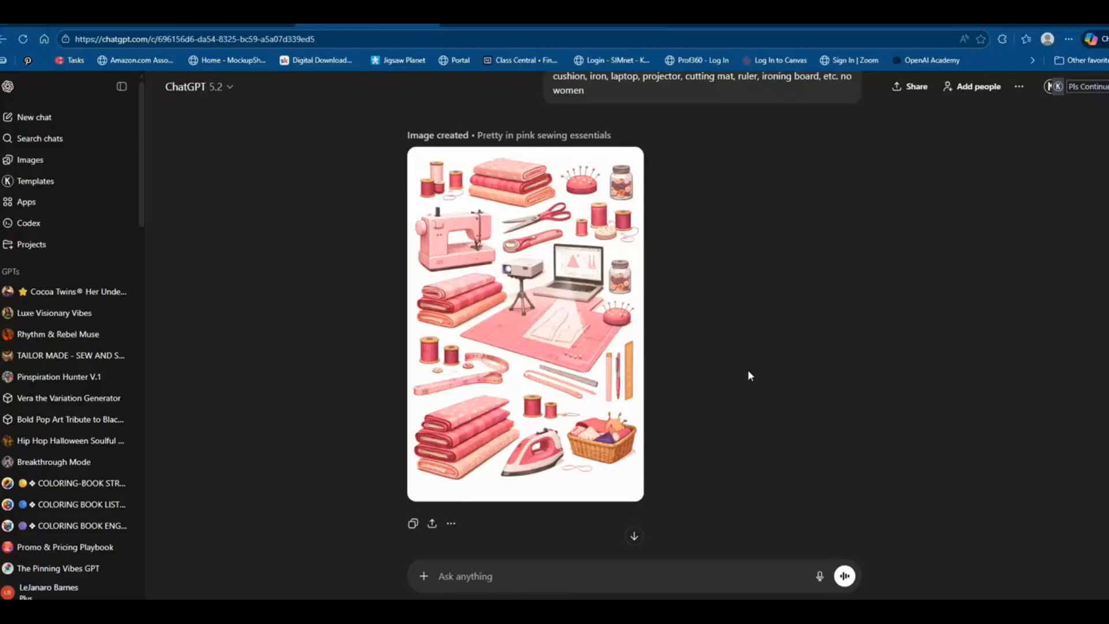
pyautogui.scroll(1, 753, 375)
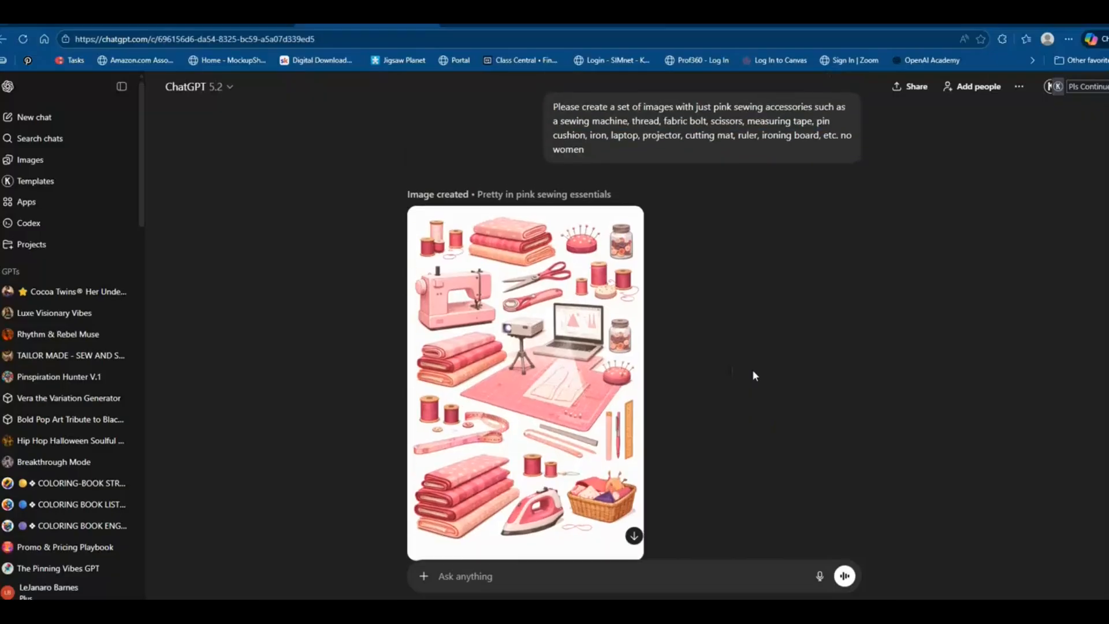
pyautogui.scroll(4, 753, 375)
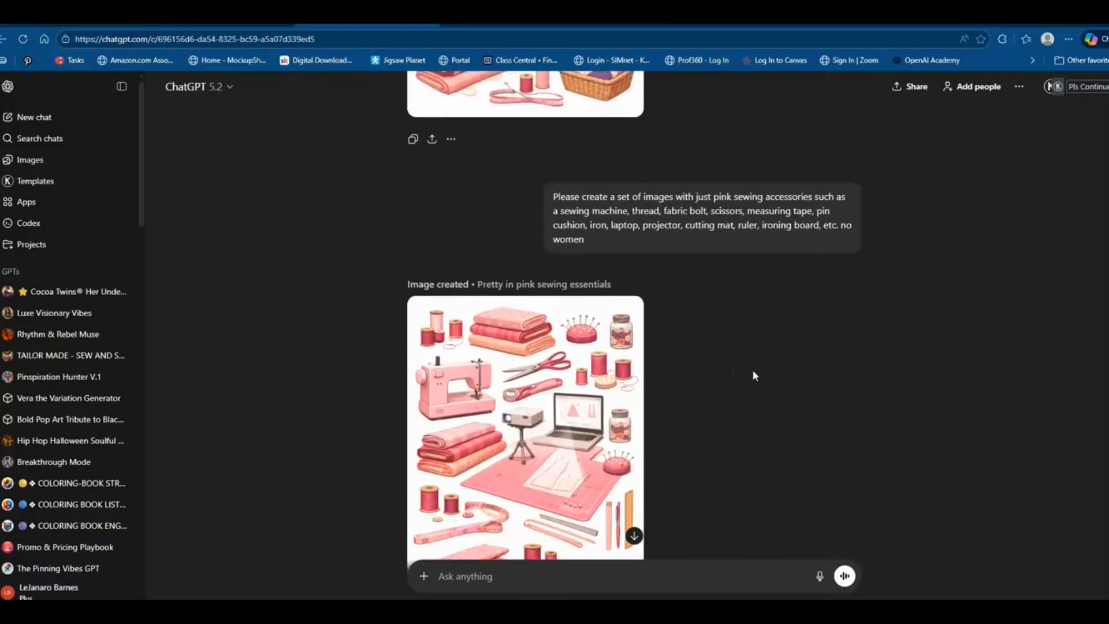
pyautogui.scroll(3, 753, 374)
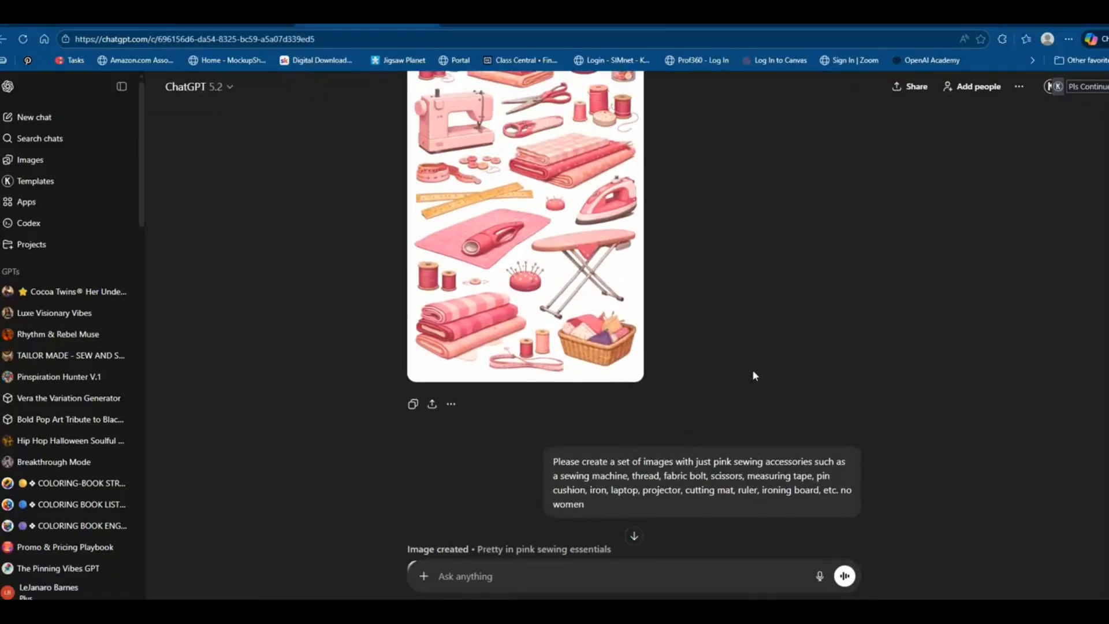
pyautogui.scroll(1, 752, 377)
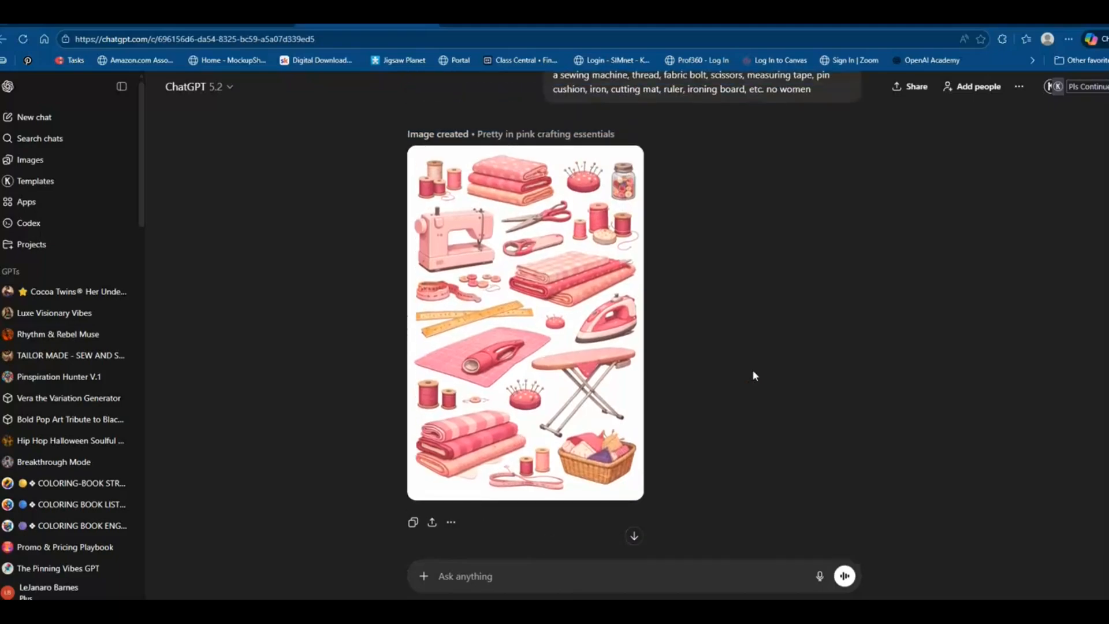
pyautogui.scroll(5, 753, 375)
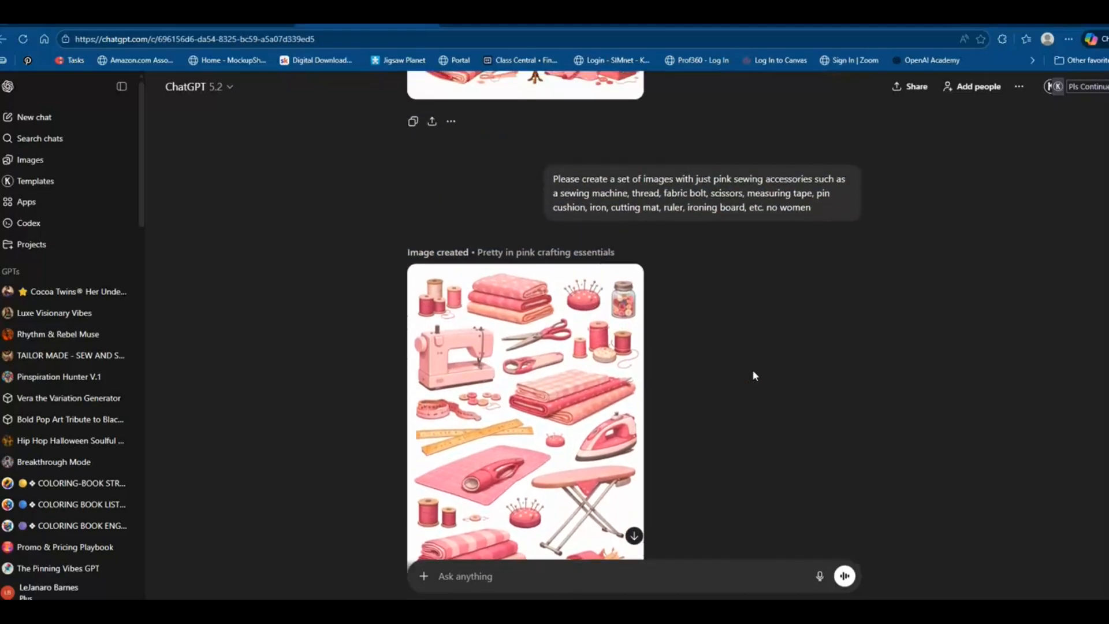
pyautogui.scroll(1, 754, 375)
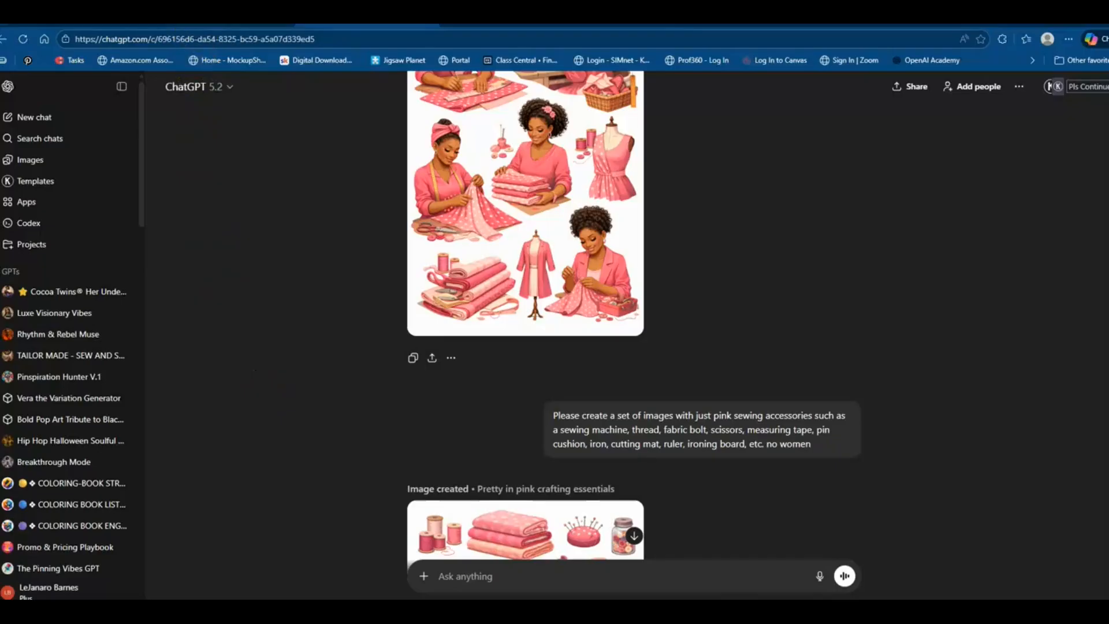
# - Switch to the Navy Sew Girls design in Canva and upload the four ChatGPT images dated Jan 9, 2026 from the Downloads folder
pyautogui.click(225, 25)
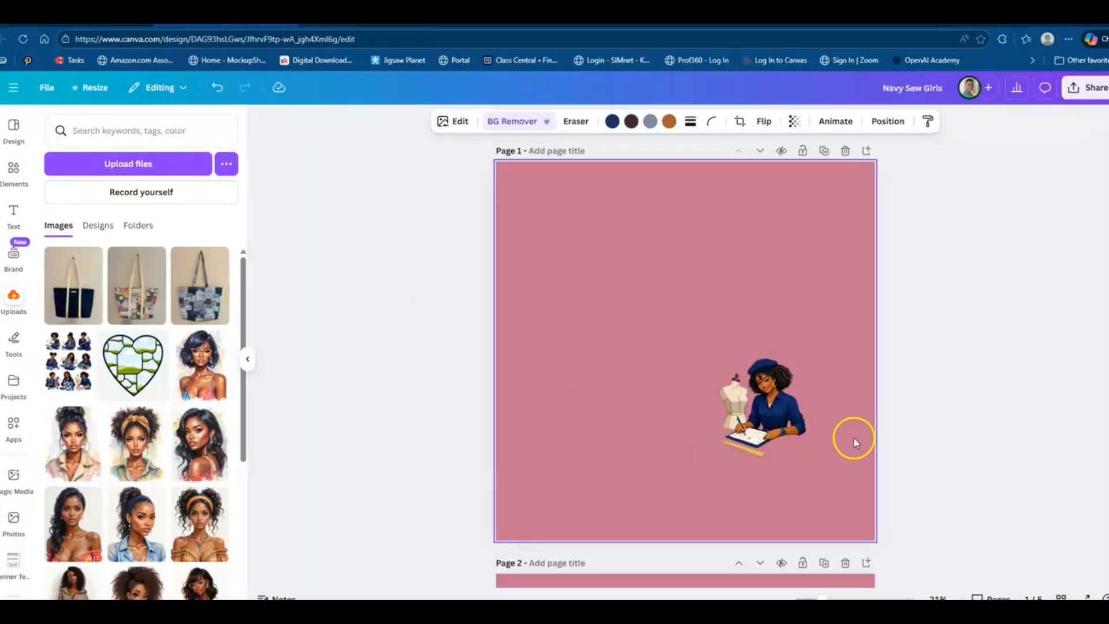
pyautogui.scroll(-6, 854, 438)
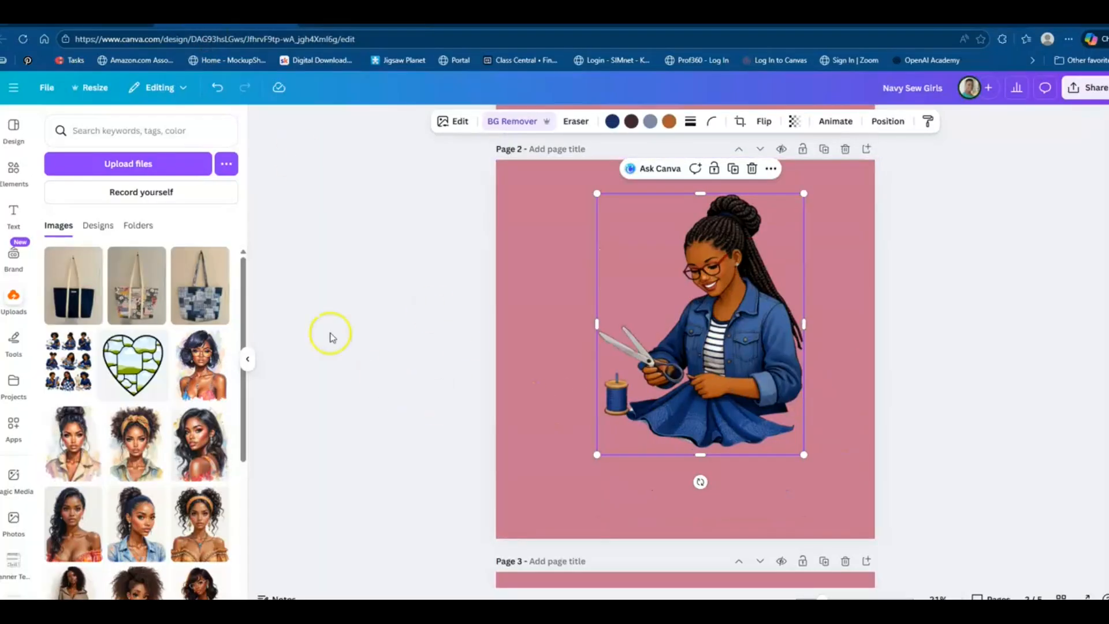
pyautogui.click(143, 165)
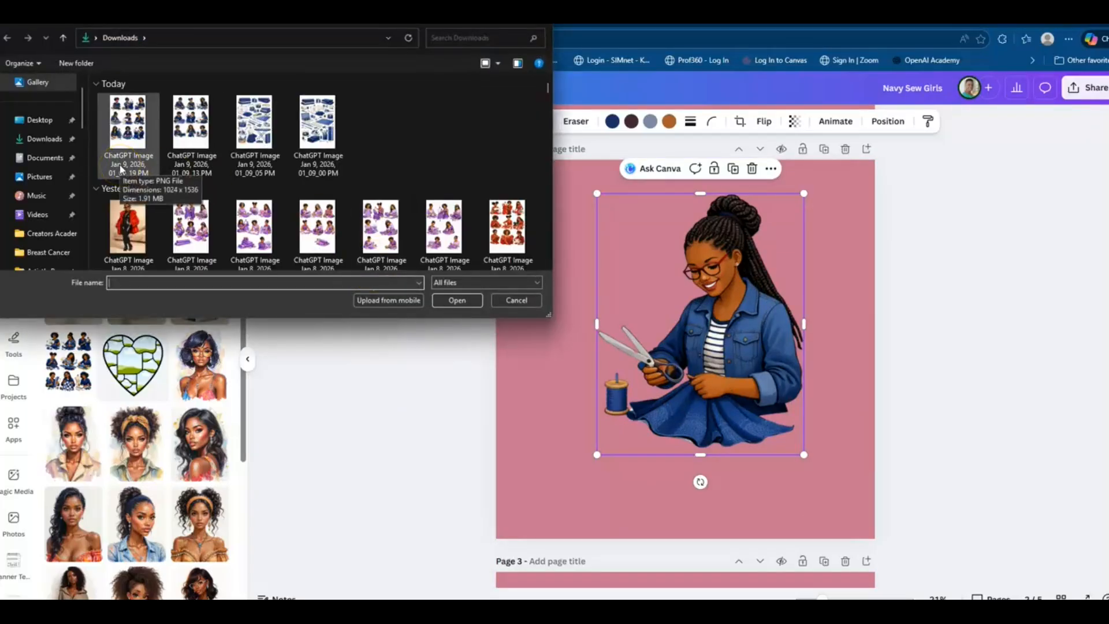
pyautogui.click(148, 173)
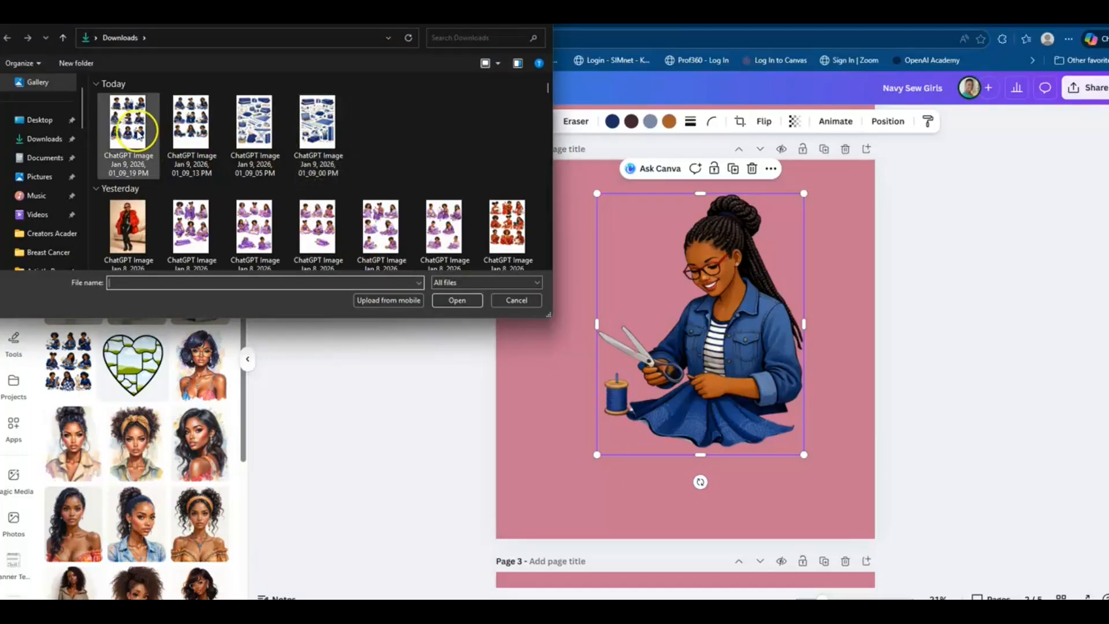
pyautogui.click(186, 125)
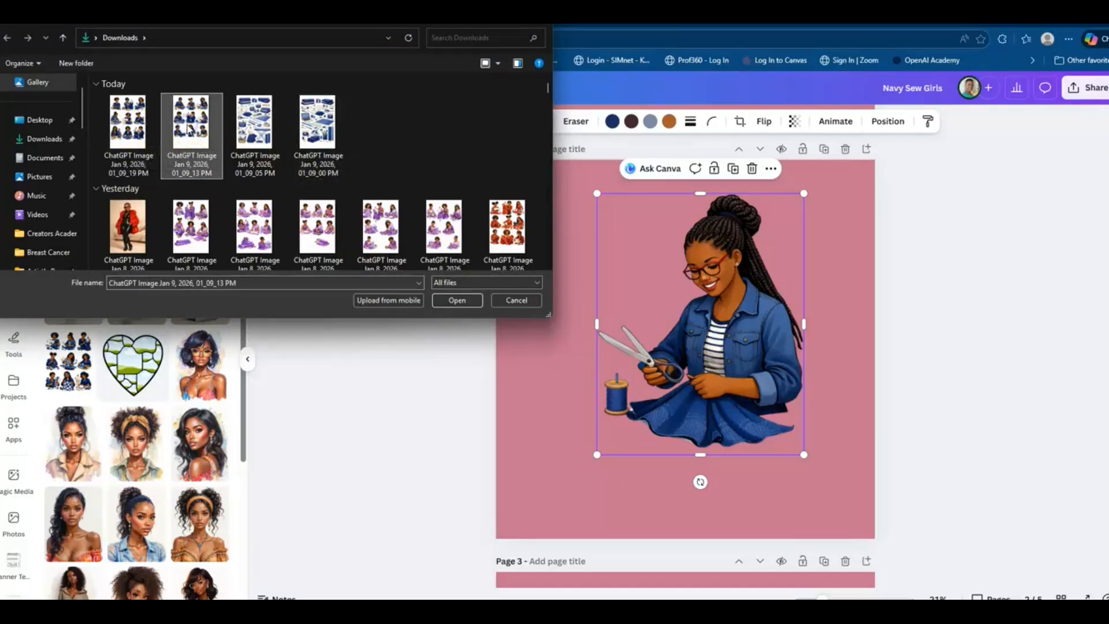
pyautogui.click(133, 131)
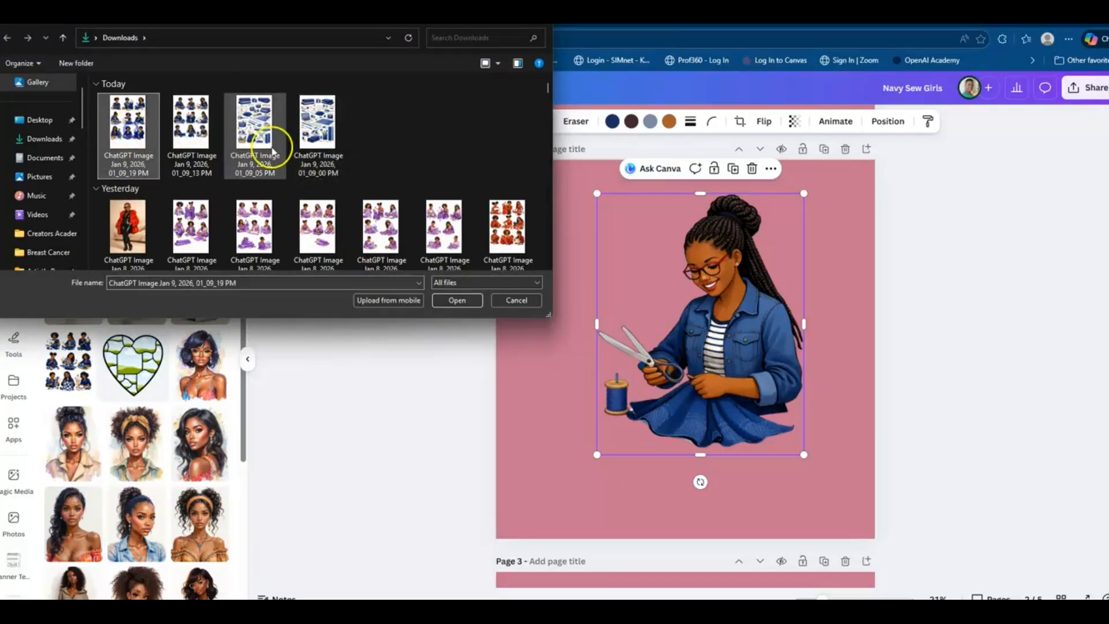
pyautogui.keyDown('shift'); pyautogui.click(329, 143); pyautogui.keyUp('shift')
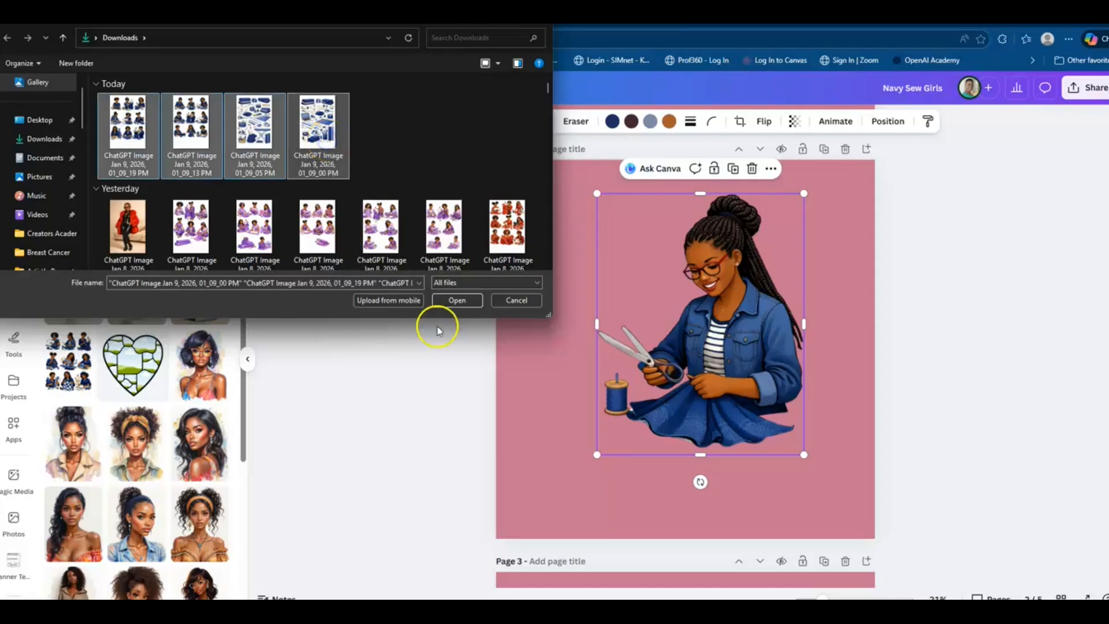
pyautogui.click(448, 300)
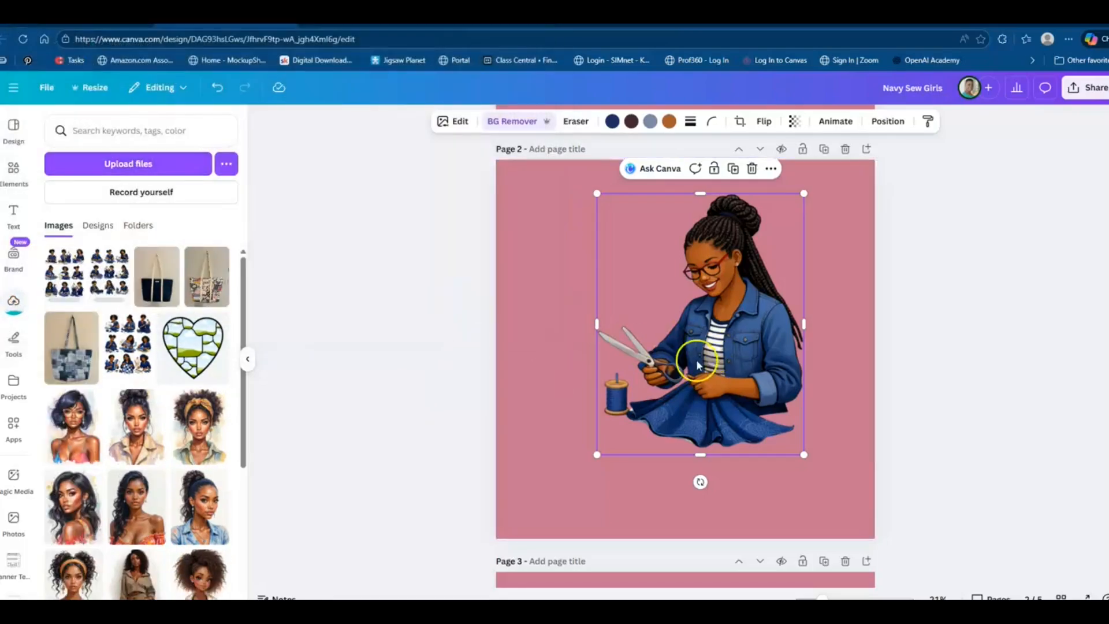
# - Look through the design's existing pages of separated navy sewing women down to page 5
pyautogui.scroll(-2, 465, 379)
pyautogui.scroll(-4, 469, 382)
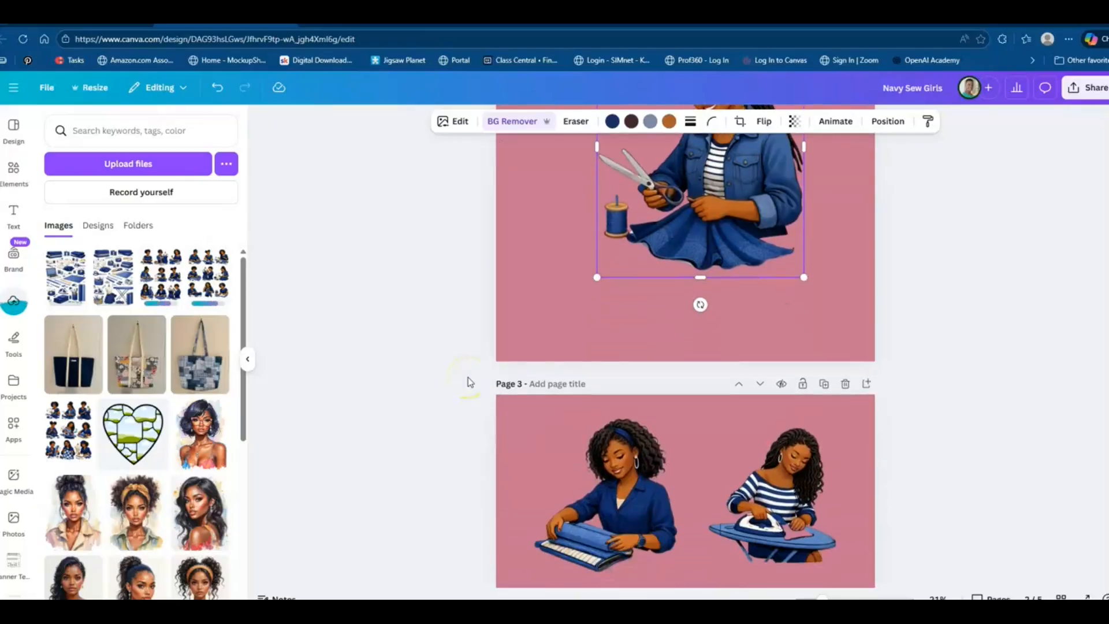
pyautogui.scroll(-1, 470, 381)
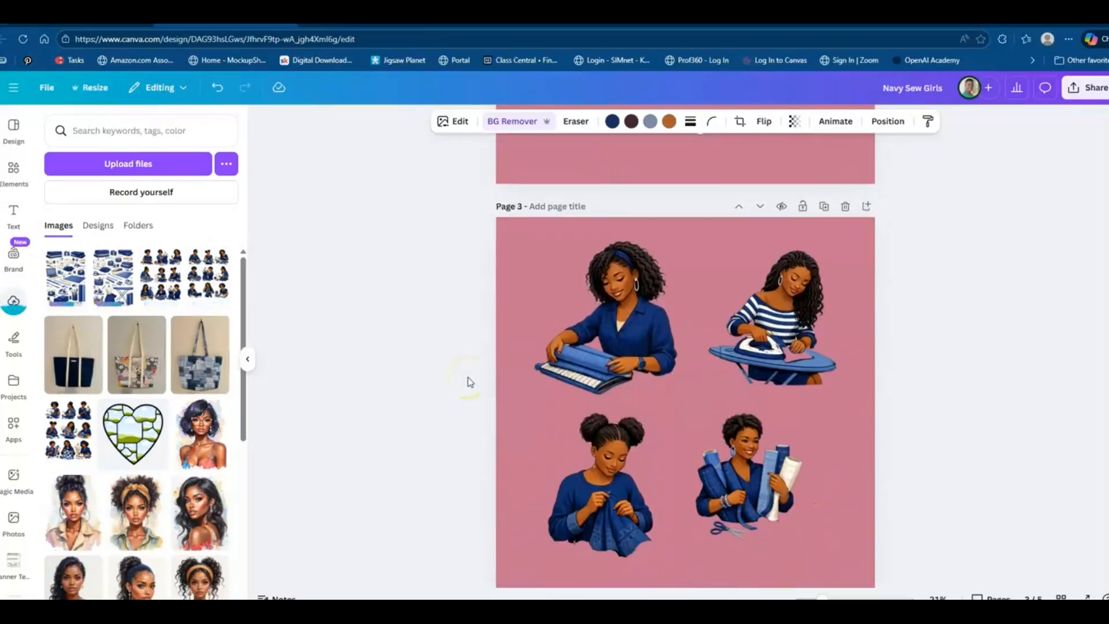
pyautogui.scroll(-2, 469, 382)
pyautogui.scroll(-7, 573, 413)
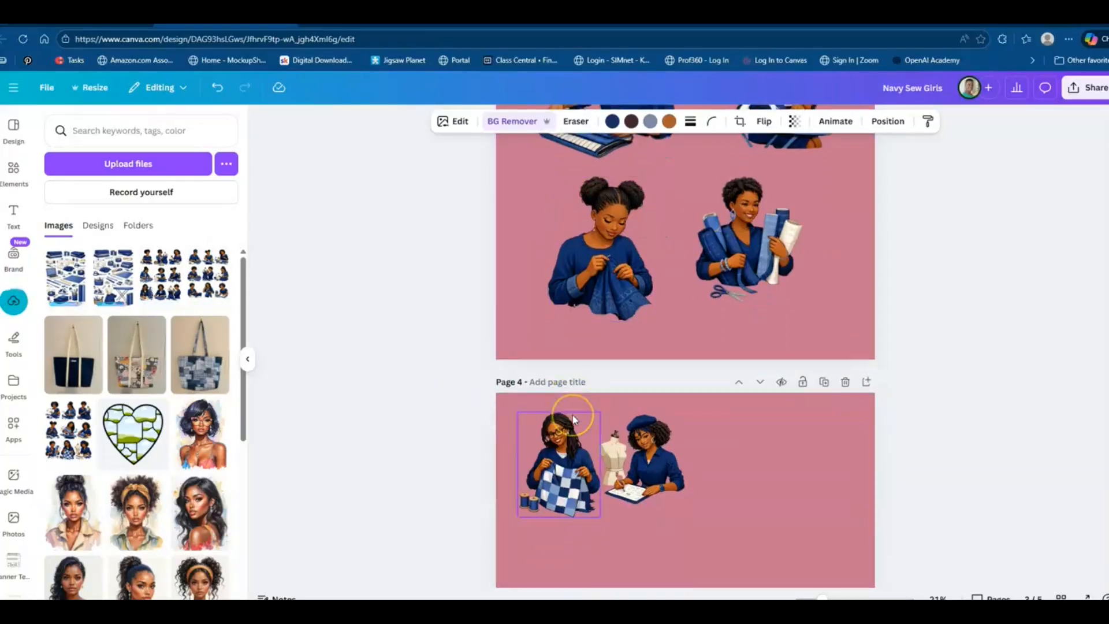
pyautogui.scroll(-4, 575, 420)
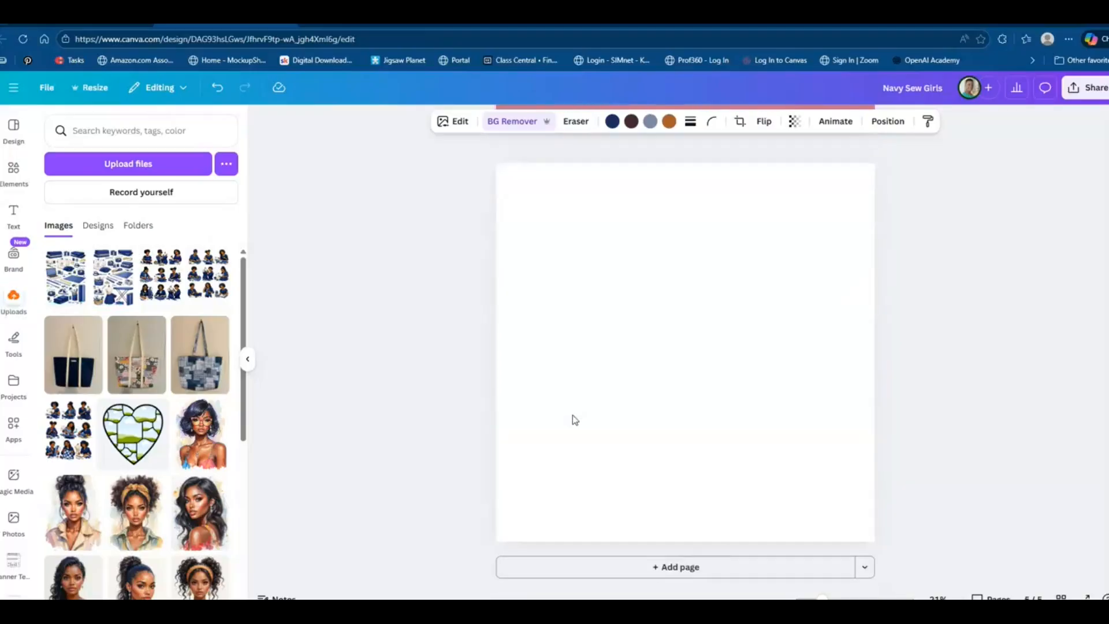
pyautogui.scroll(2, 575, 421)
pyautogui.scroll(1, 575, 420)
pyautogui.scroll(-2, 575, 418)
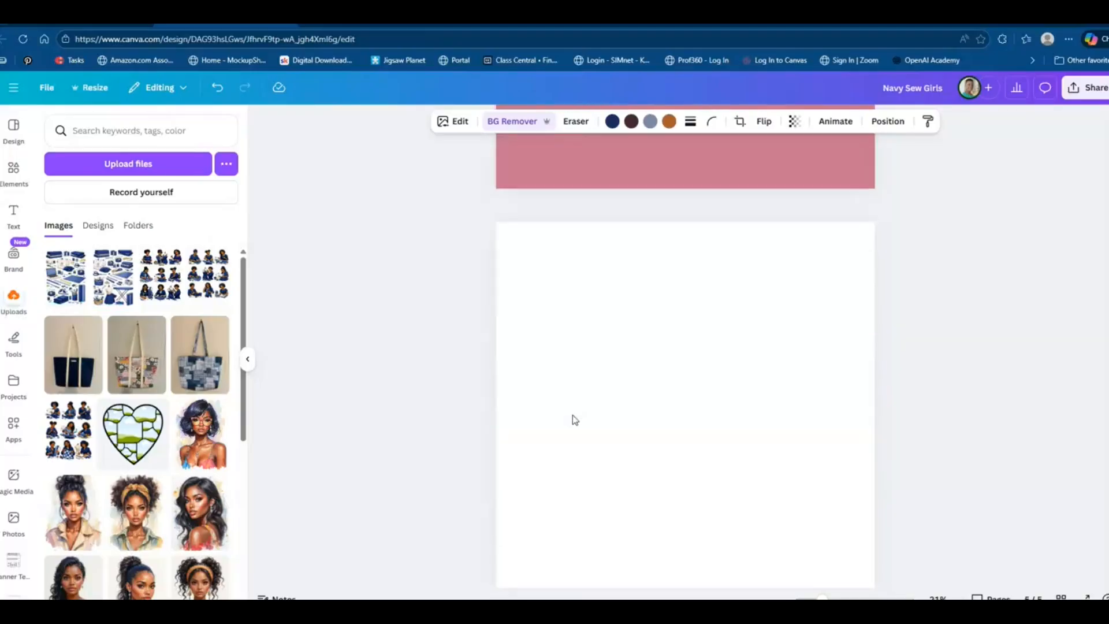
# - Check the background of page 5 by selecting it and comparing it with page 4
pyautogui.click(578, 412)
pyautogui.click(688, 314)
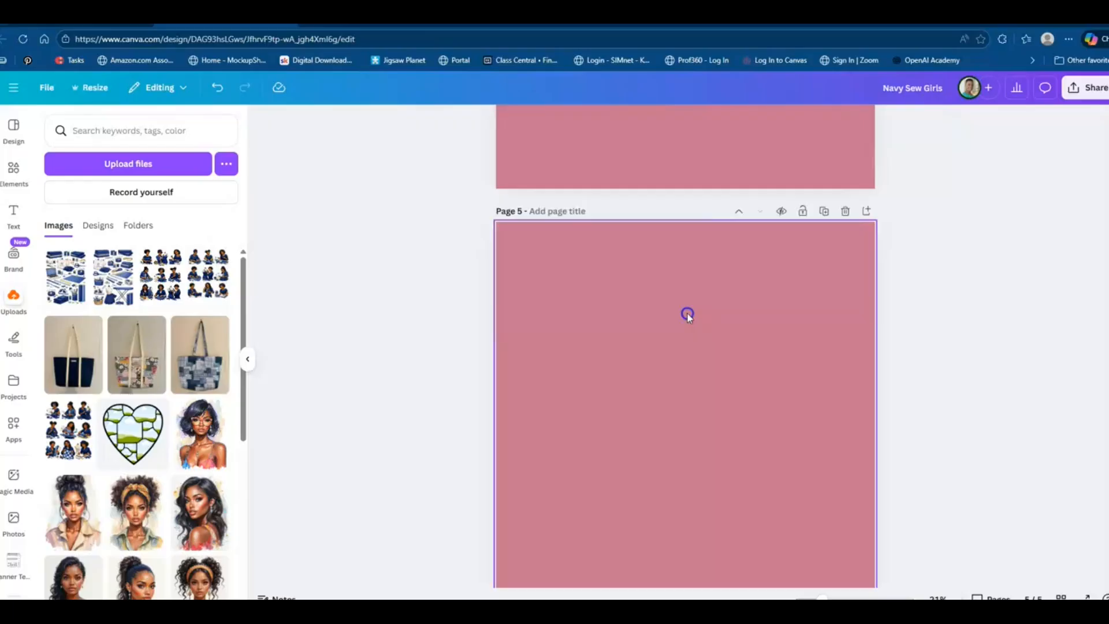
pyautogui.click(758, 314)
pyautogui.click(964, 333)
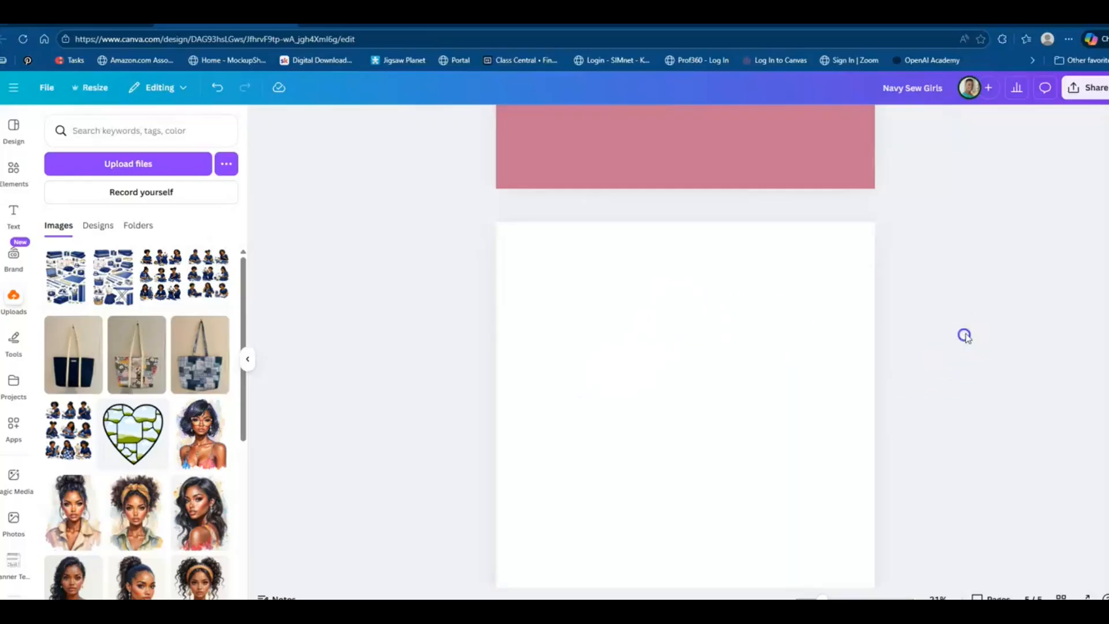
pyautogui.scroll(2, 999, 330)
pyautogui.scroll(3, 999, 328)
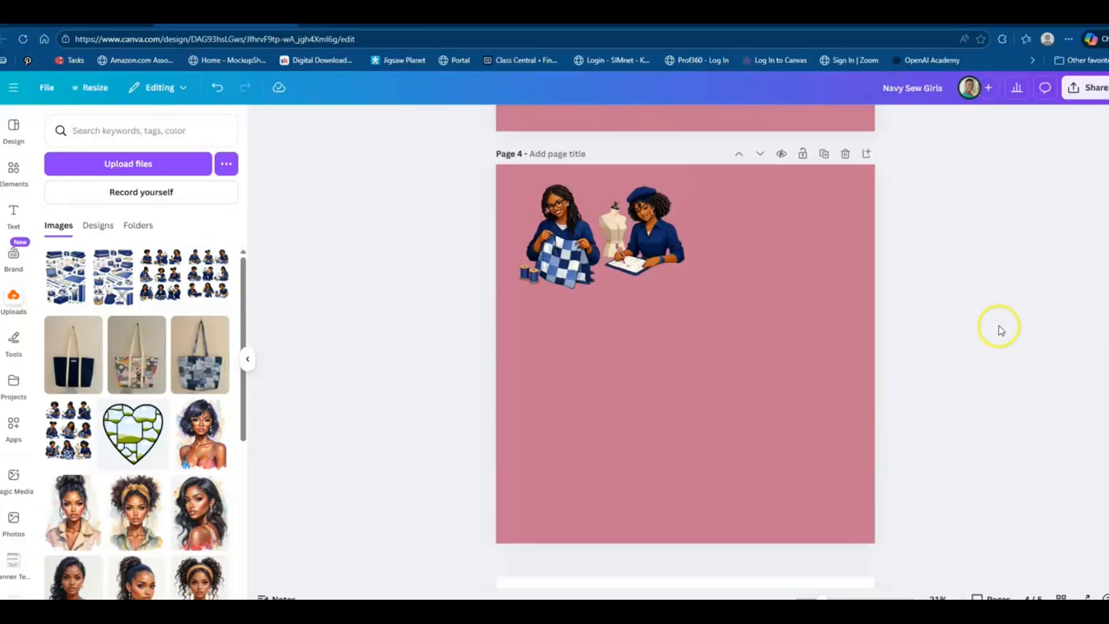
pyautogui.click(722, 379)
pyautogui.scroll(-1, 723, 379)
pyautogui.scroll(-4, 723, 380)
pyautogui.click(691, 470)
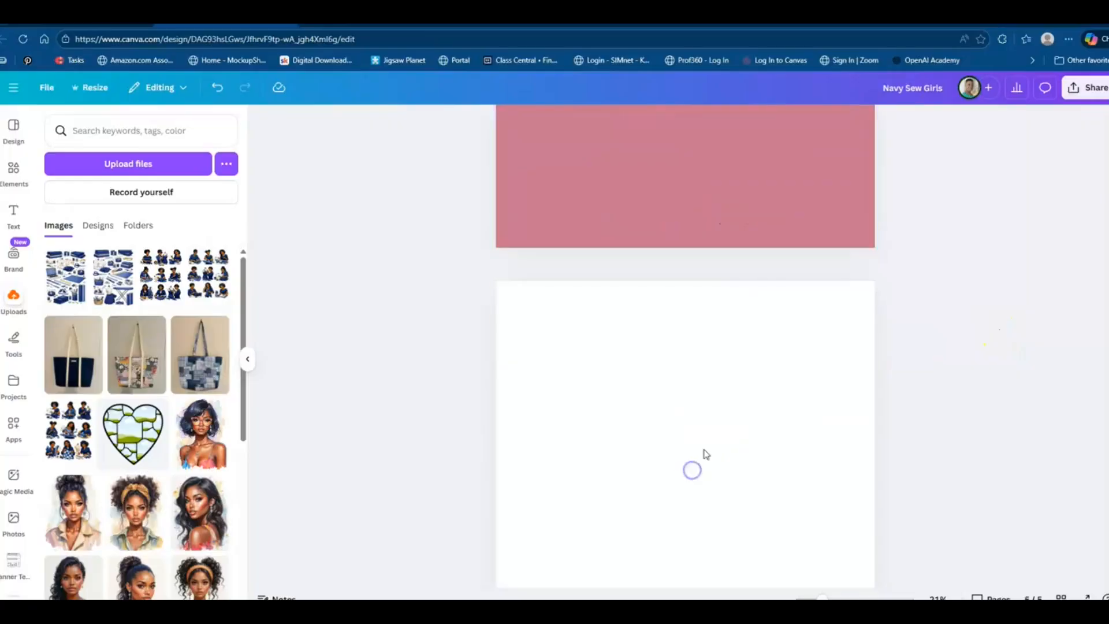
pyautogui.scroll(3, 709, 446)
pyautogui.scroll(-4, 711, 442)
pyautogui.scroll(-1, 712, 445)
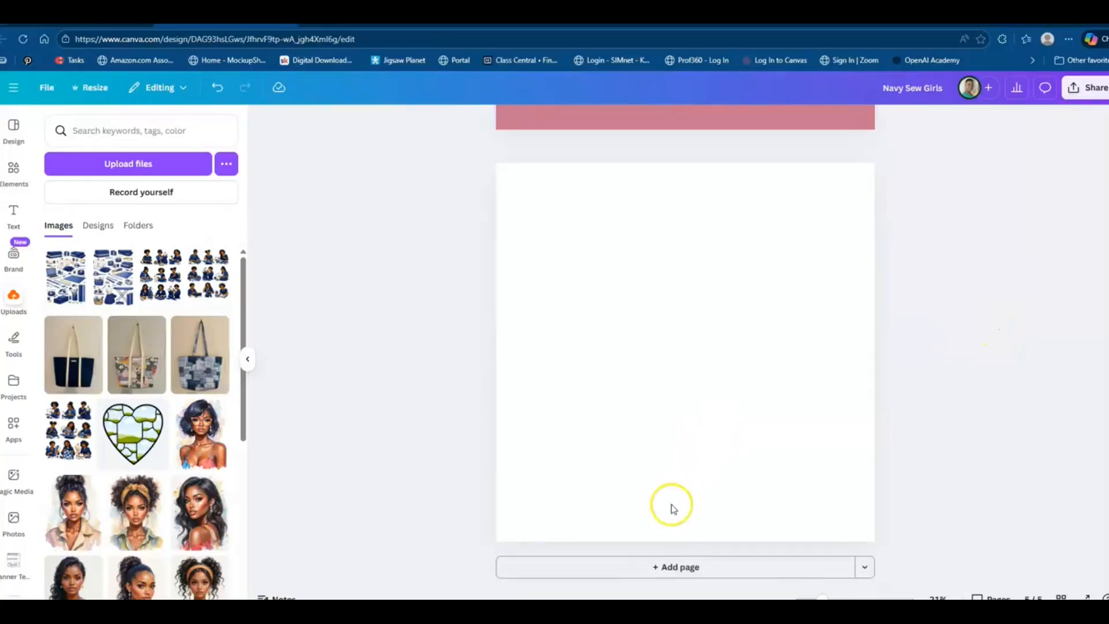
# - Add two new pages, page 6 and page 7, at the end of the design
pyautogui.click(644, 567)
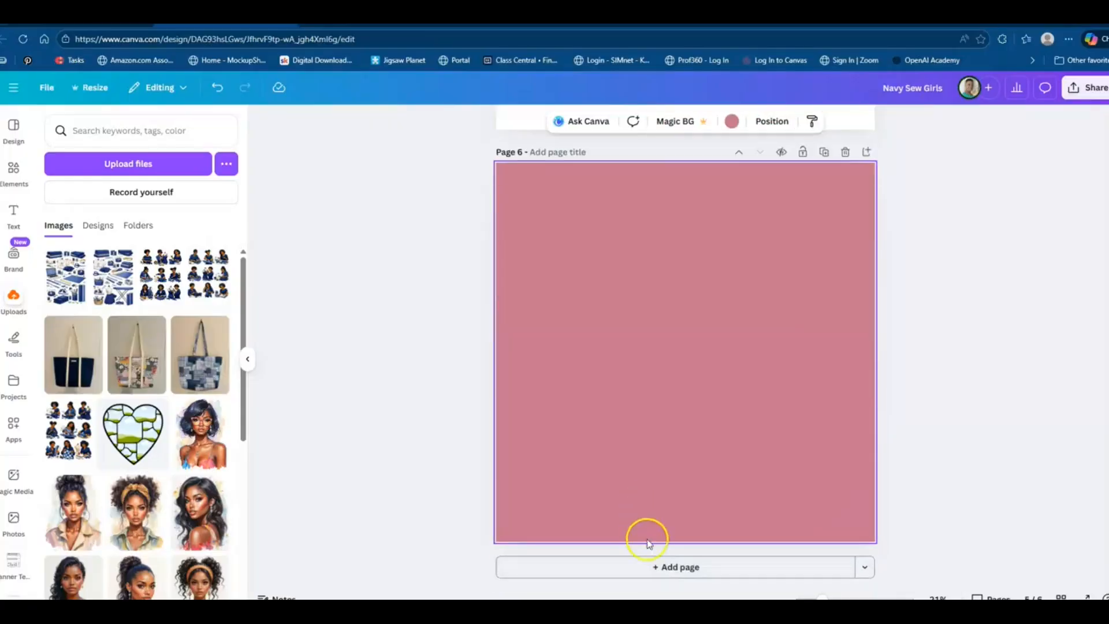
pyautogui.click(645, 573)
pyautogui.scroll(8, 416, 396)
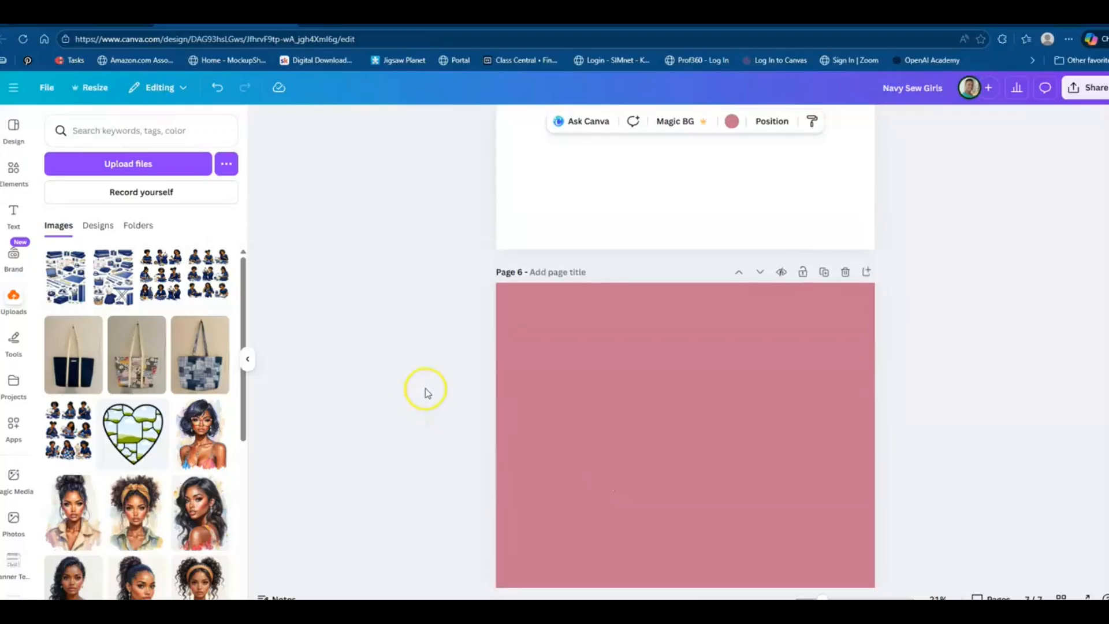
pyautogui.click(663, 273)
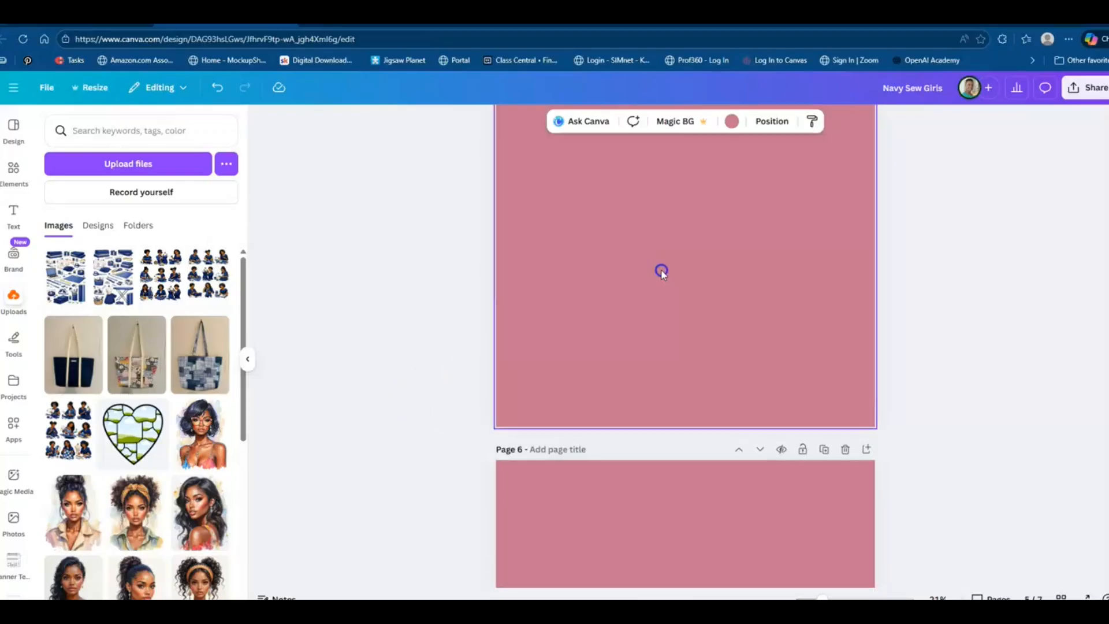
pyautogui.hotkey('ctrl', 'z')
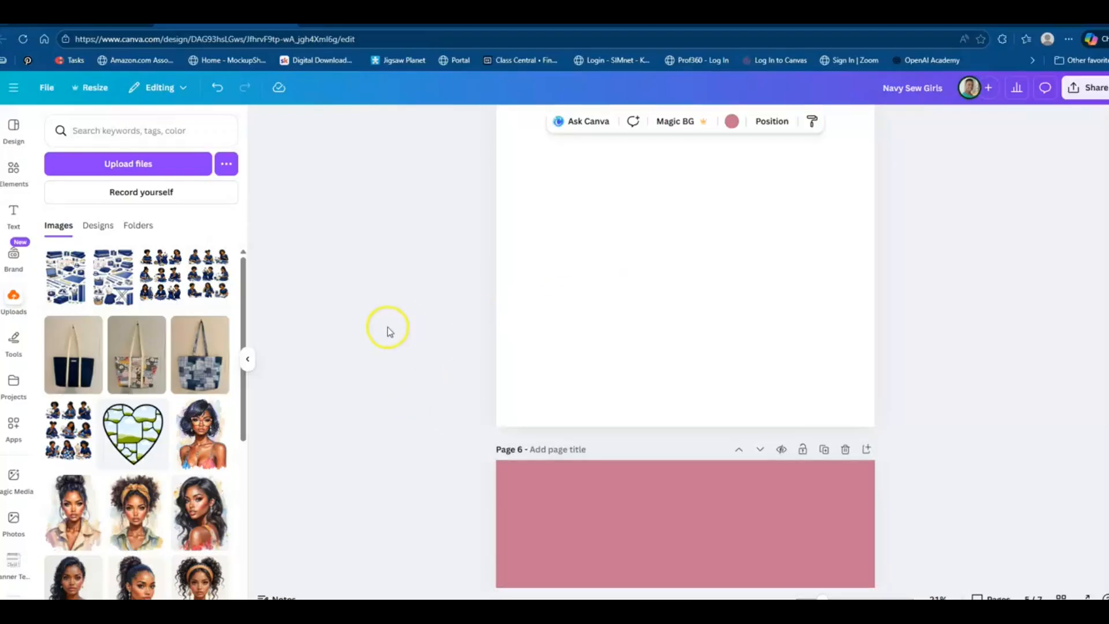
pyautogui.scroll(-4, 392, 346)
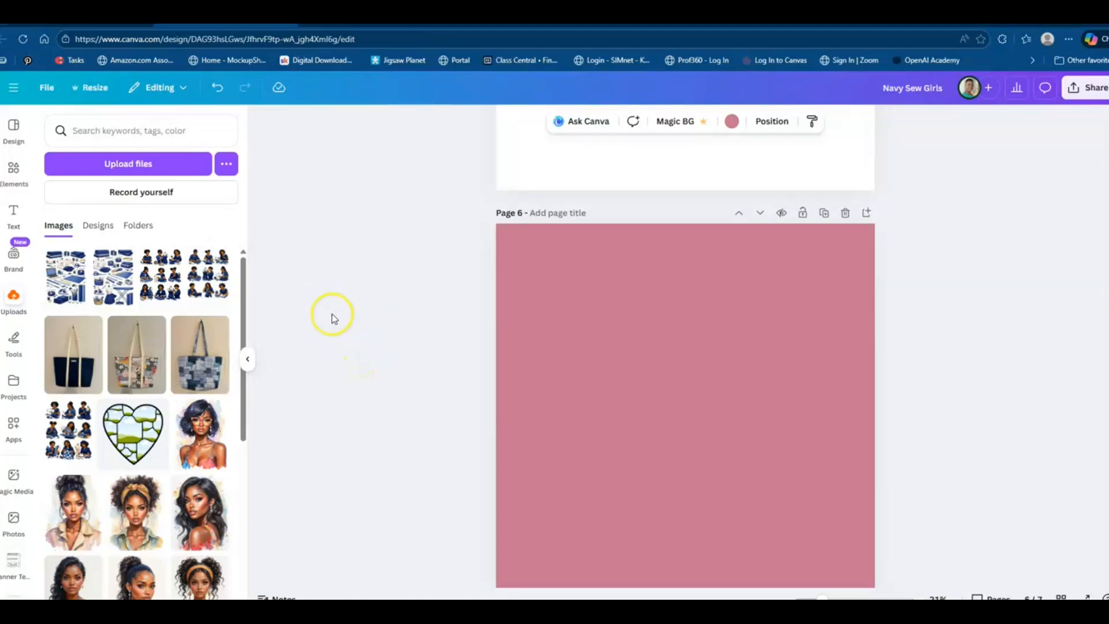
# - Place the uploaded sheet of nine navy sewing women on page 6, enlarged to the page height, and remove its background
pyautogui.click(219, 296)
pyautogui.scroll(-2, 665, 427)
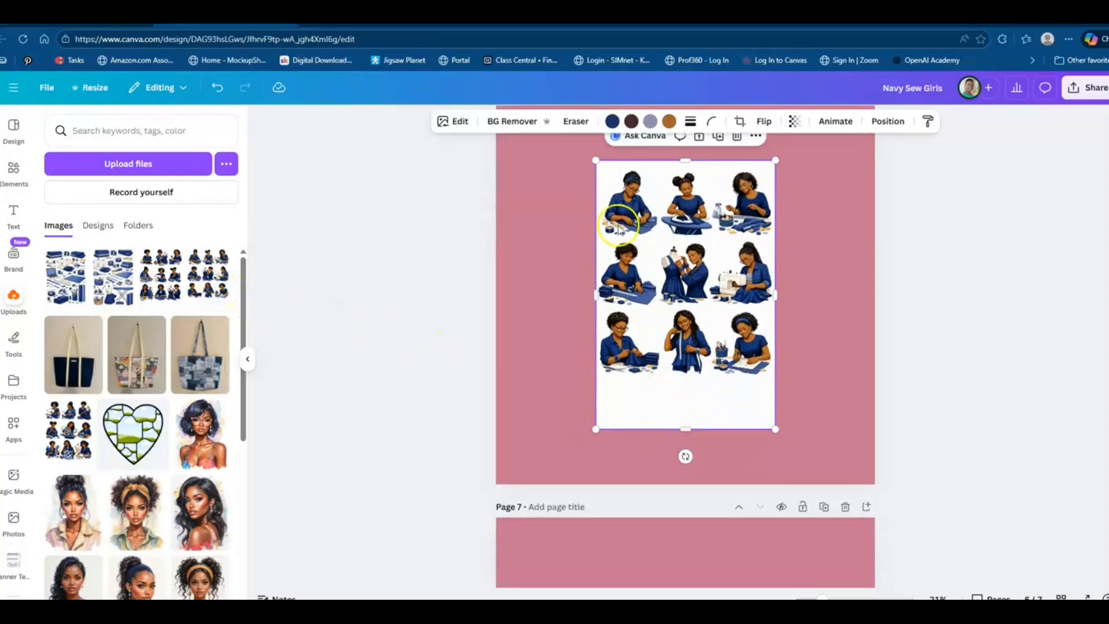
pyautogui.moveTo(593, 159); pyautogui.dragTo(567, 130)
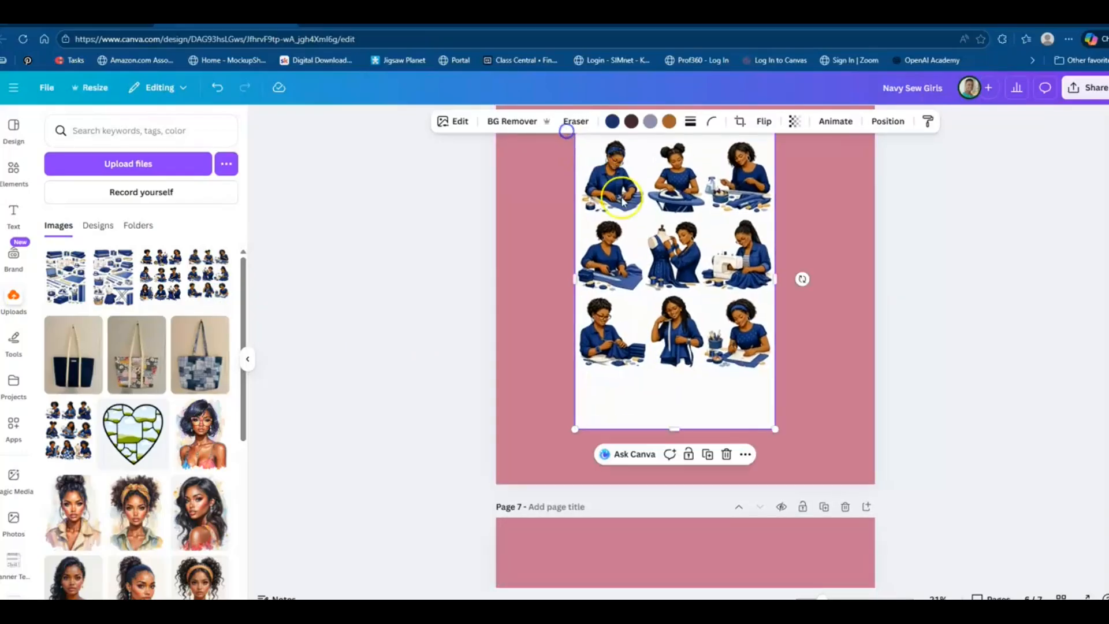
pyautogui.moveTo(775, 428); pyautogui.dragTo(817, 459)
pyautogui.scroll(2, 735, 421)
pyautogui.moveTo(571, 248); pyautogui.dragTo(563, 229)
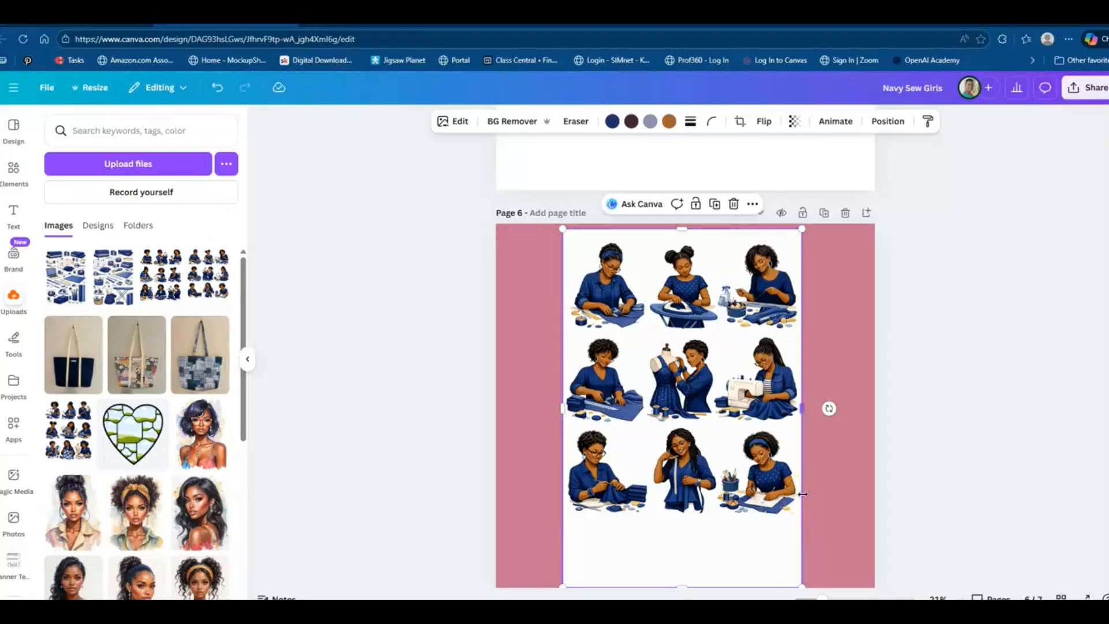
pyautogui.click(499, 121)
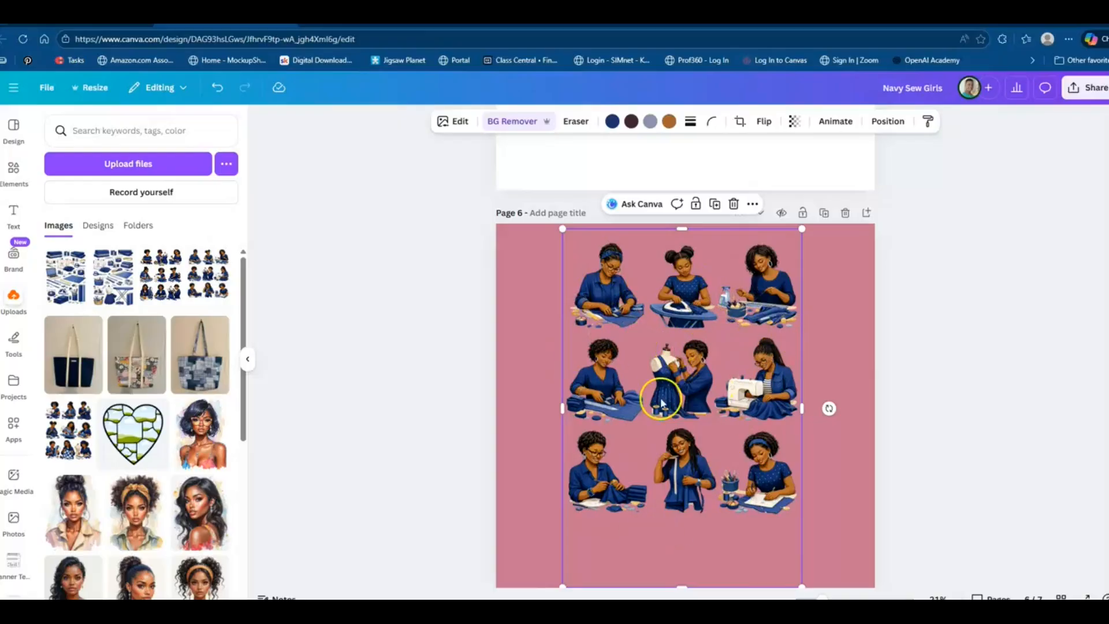
# - Apply an Outline shadow to the nine-women sheet on page 6 and set its color to white, #FFFFFF
pyautogui.click(458, 122)
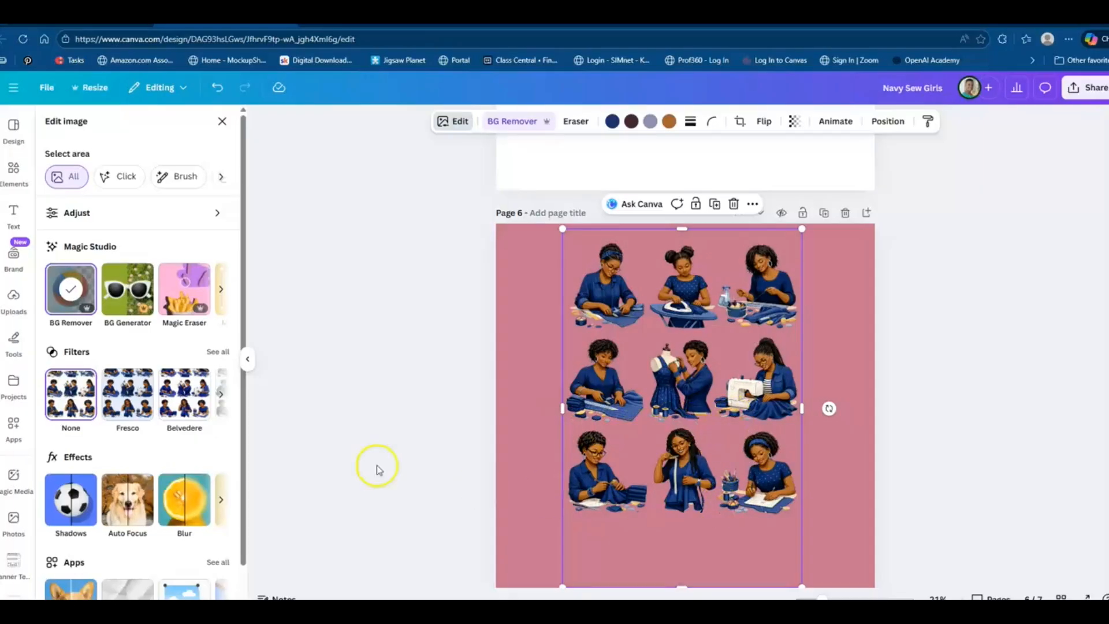
pyautogui.scroll(-1, 111, 416)
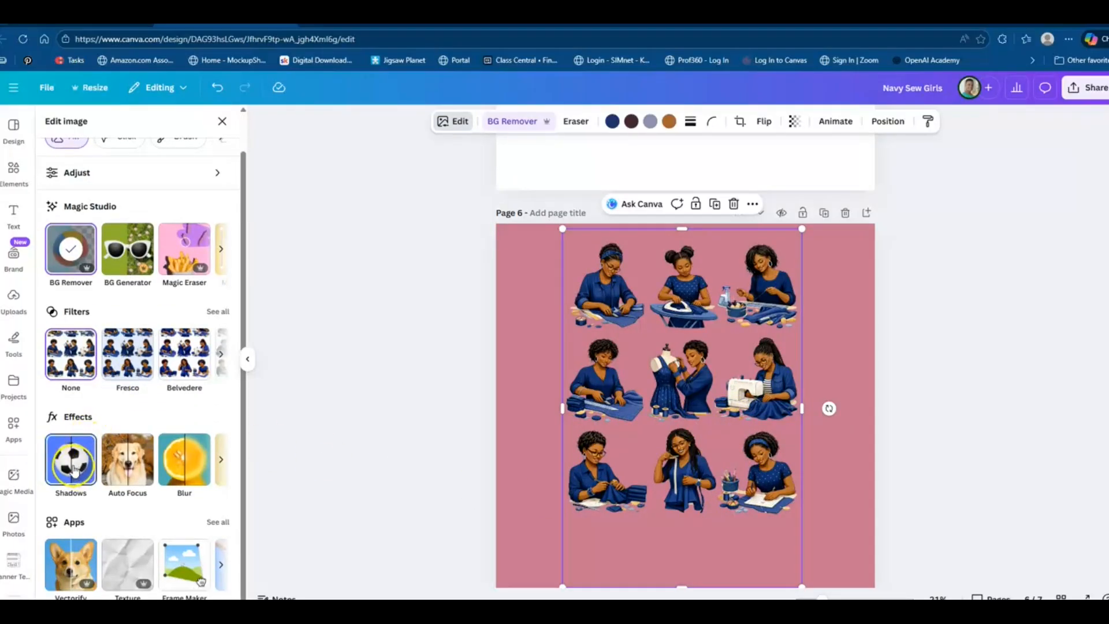
pyautogui.click(72, 461)
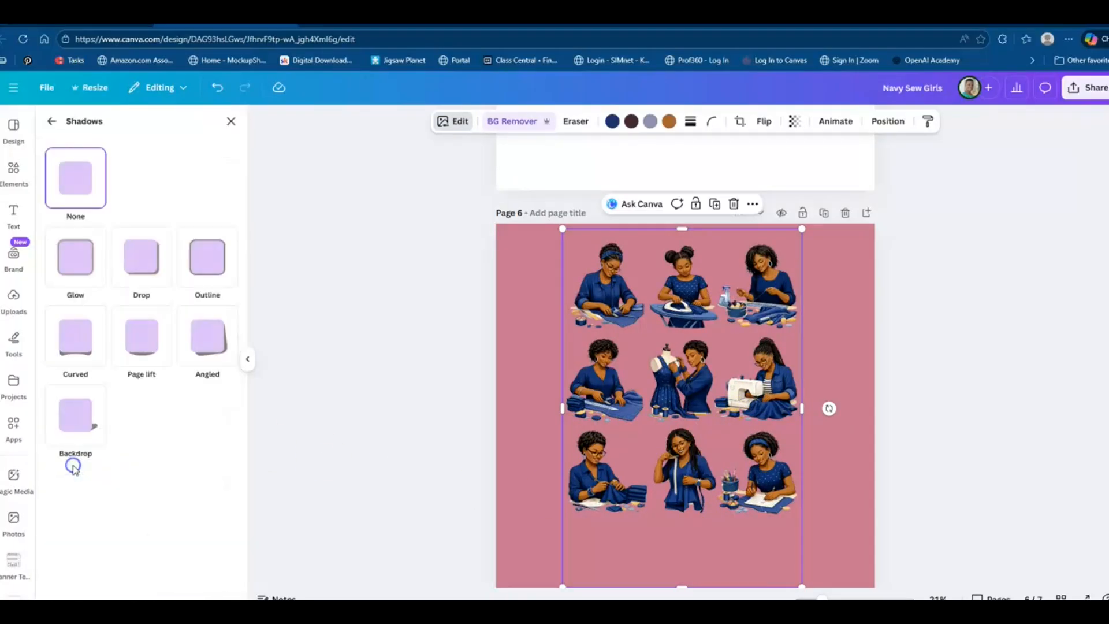
pyautogui.click(213, 253)
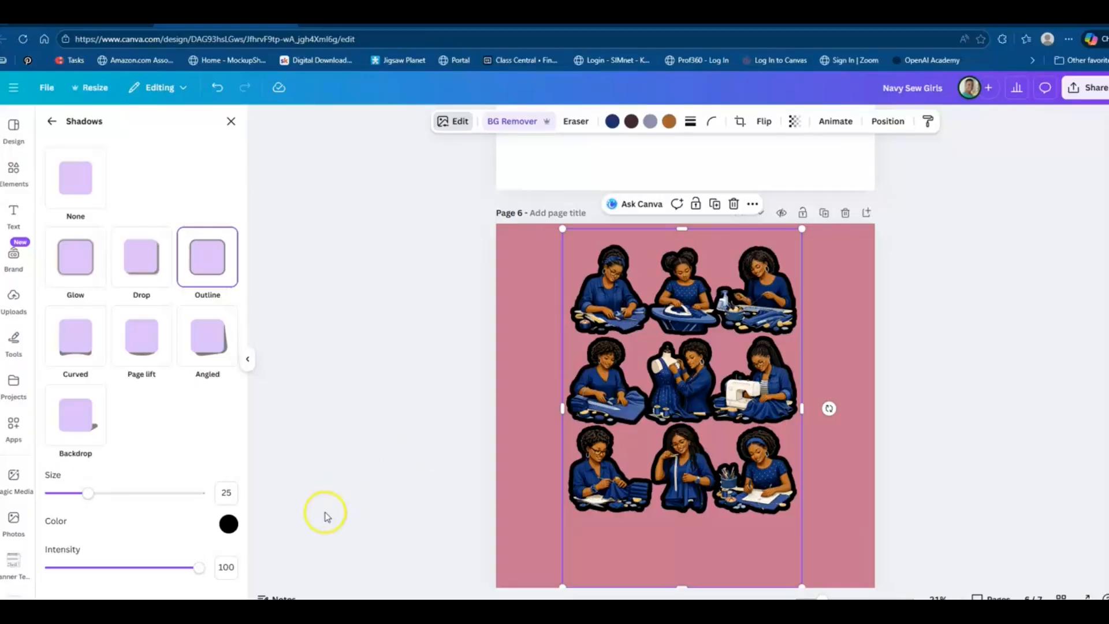
pyautogui.click(228, 524)
pyautogui.moveTo(230, 452); pyautogui.dragTo(192, 359)
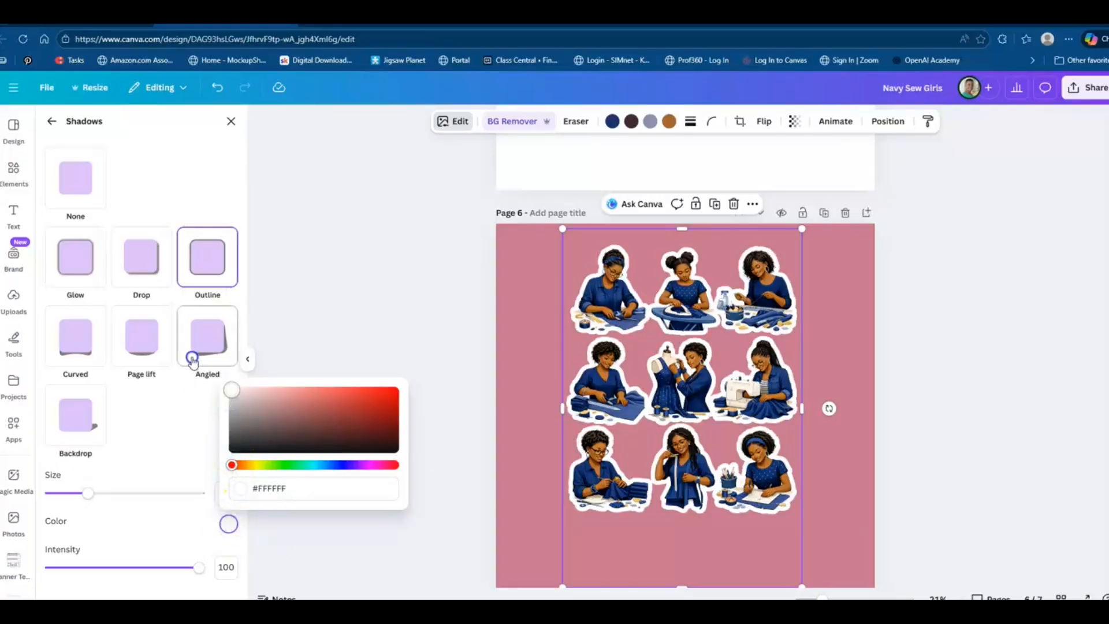
pyautogui.click(375, 301)
pyautogui.click(375, 302)
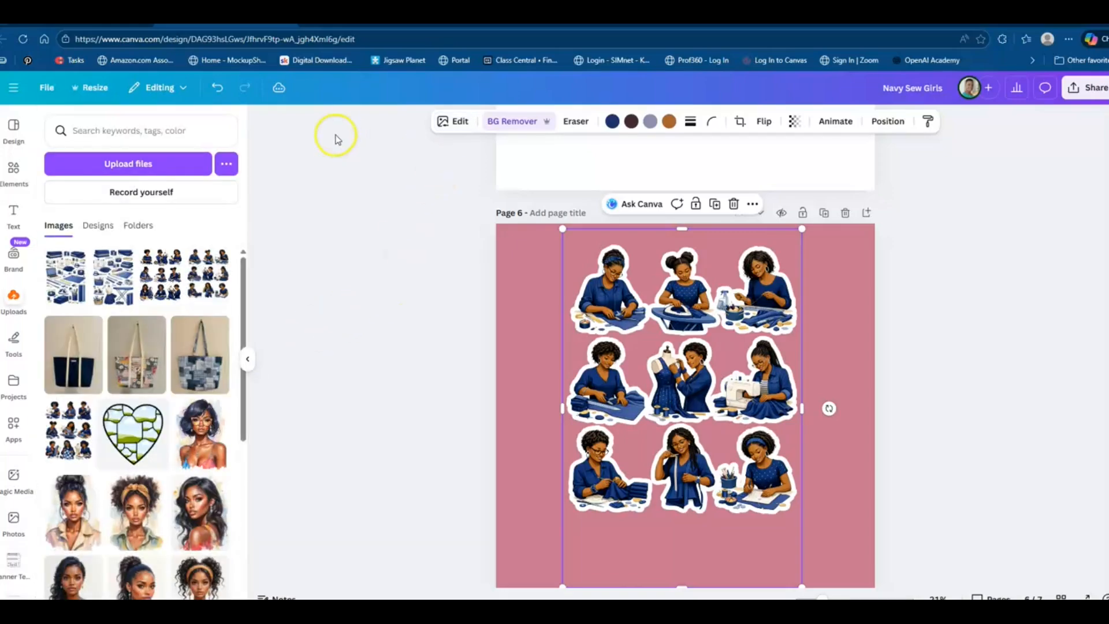
# - Undo the latest white color changes on the outline shadow of the nine-women sheet on page 6
pyautogui.click(218, 88)
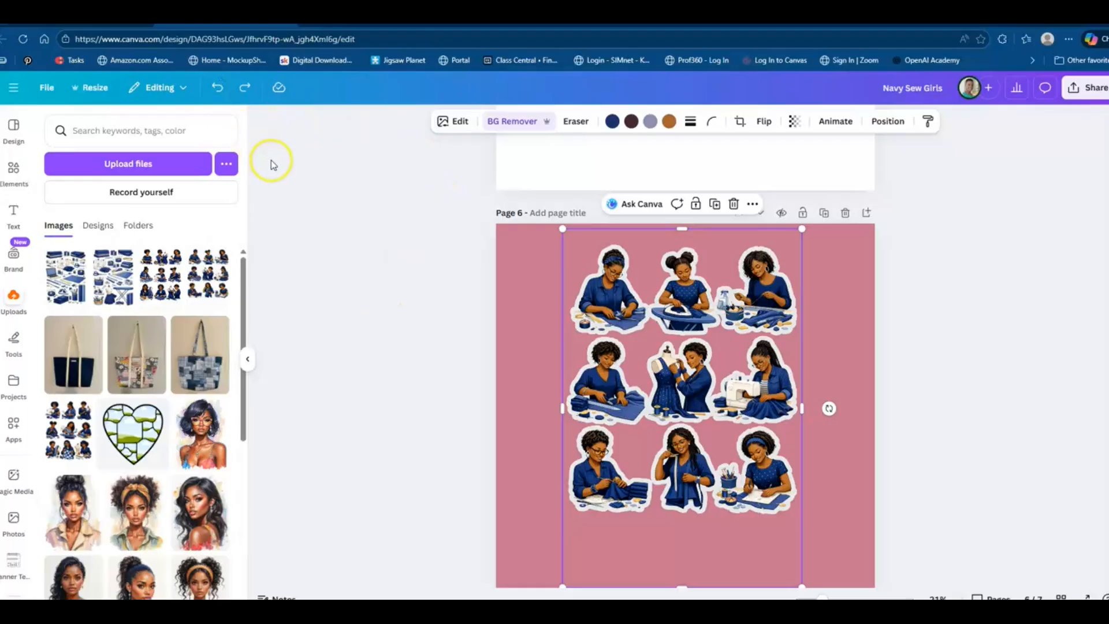
pyautogui.click(218, 88)
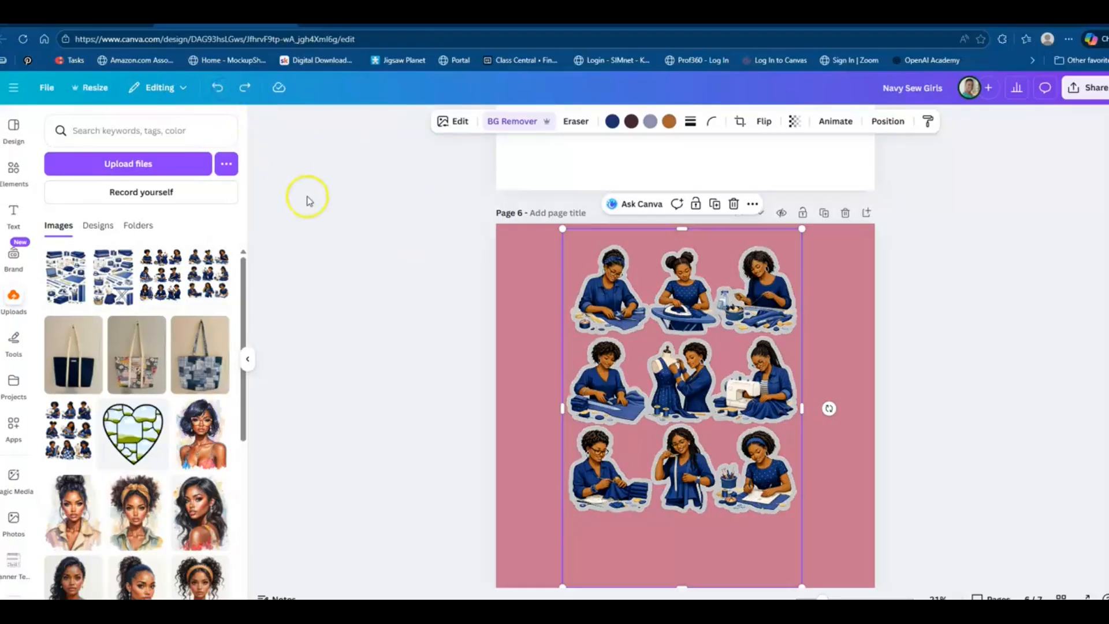
pyautogui.click(218, 88)
pyautogui.click(218, 87)
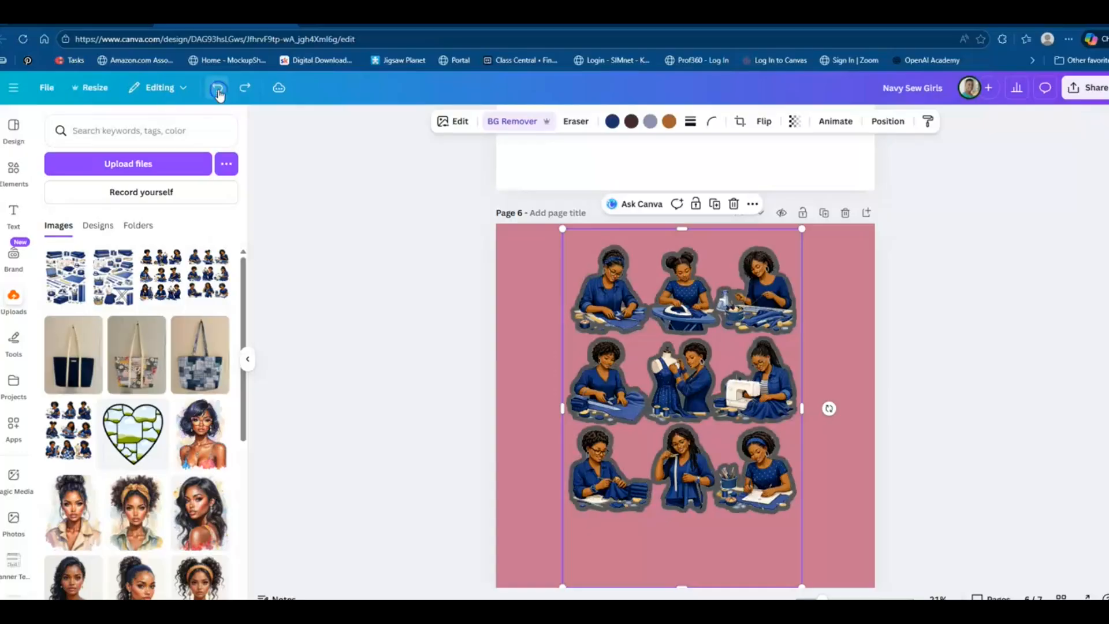
pyautogui.click(218, 88)
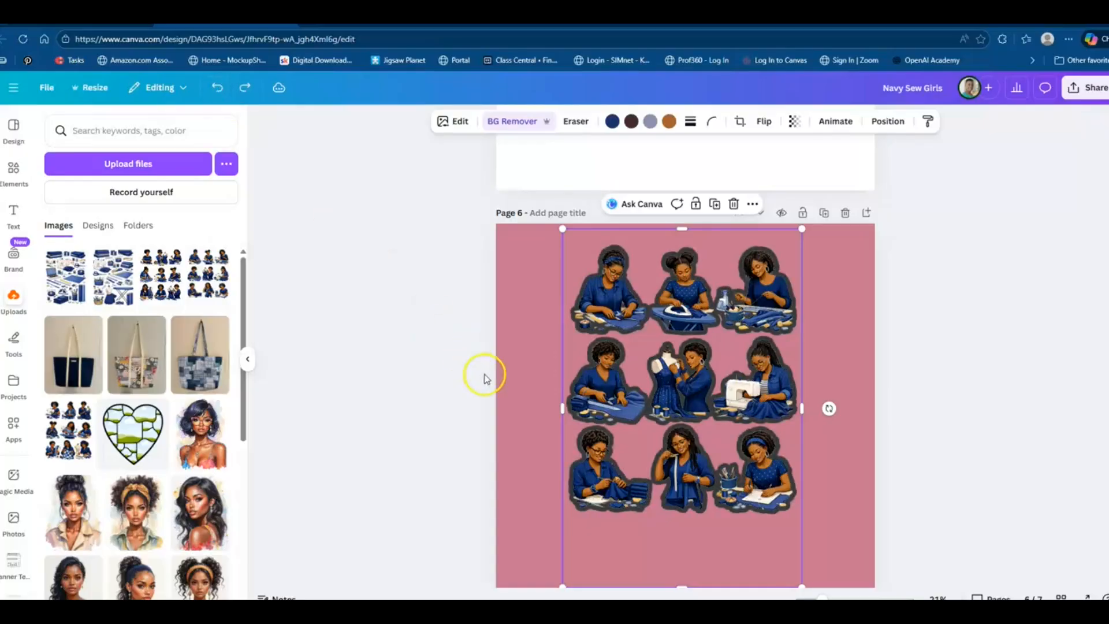
# - Delete the outlined nine-women sheet from page 6
pyautogui.click(517, 391)
pyautogui.click(663, 375)
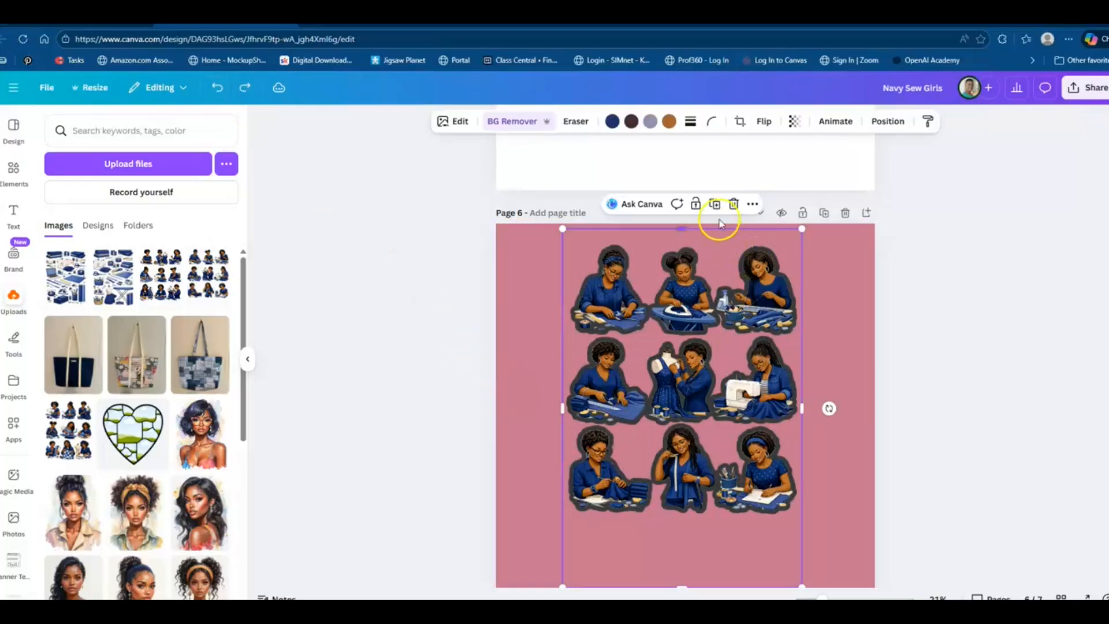
pyautogui.click(734, 204)
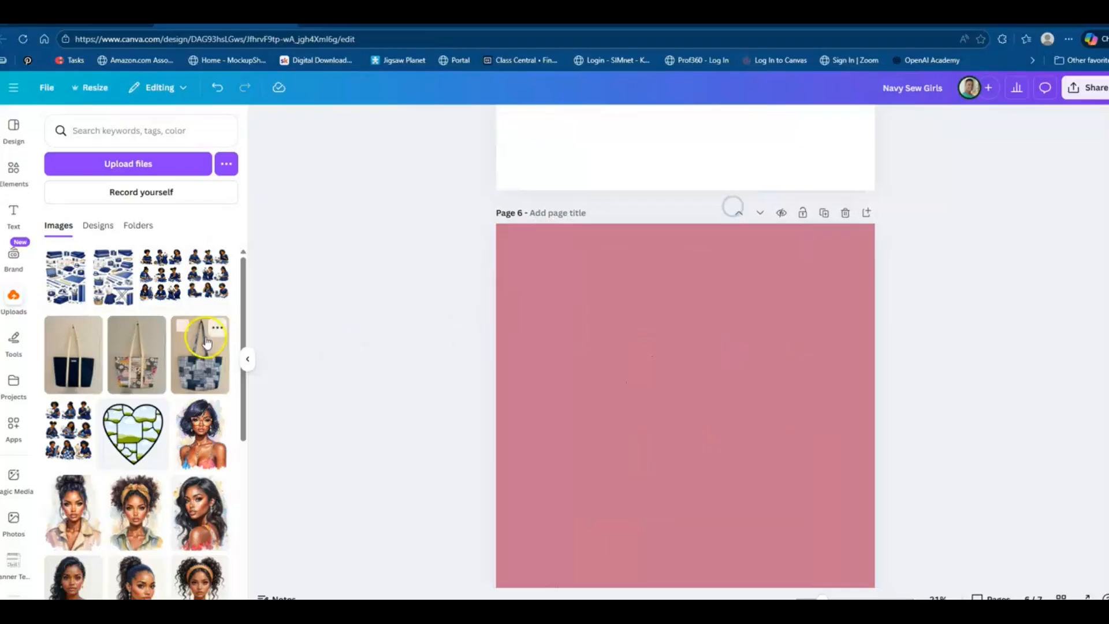
# - Place a fresh copy of the uploaded nine-women sheet on page 6, enlarge it to nearly the page height, and remove its background
pyautogui.click(211, 277)
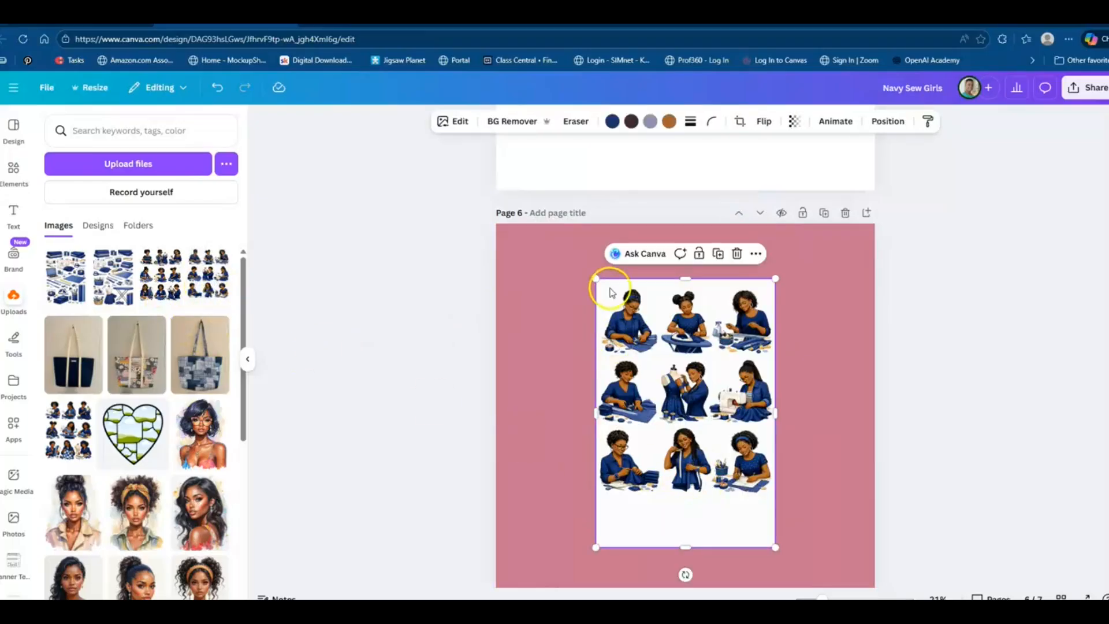
pyautogui.moveTo(596, 278); pyautogui.dragTo(569, 235)
pyautogui.scroll(-2, 743, 504)
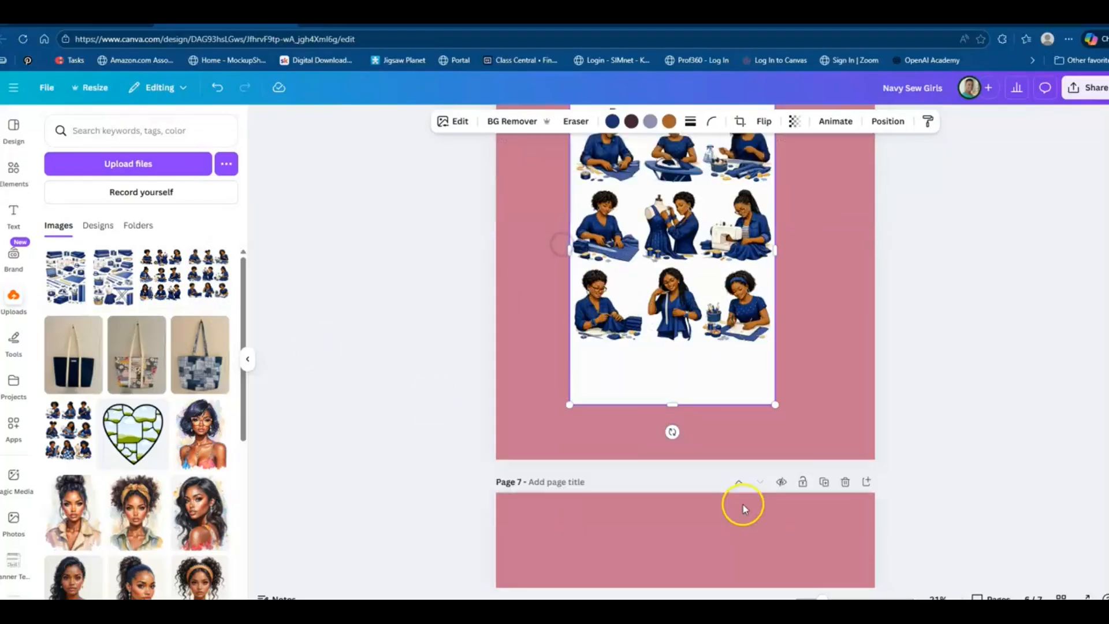
pyautogui.moveTo(776, 370); pyautogui.dragTo(802, 413)
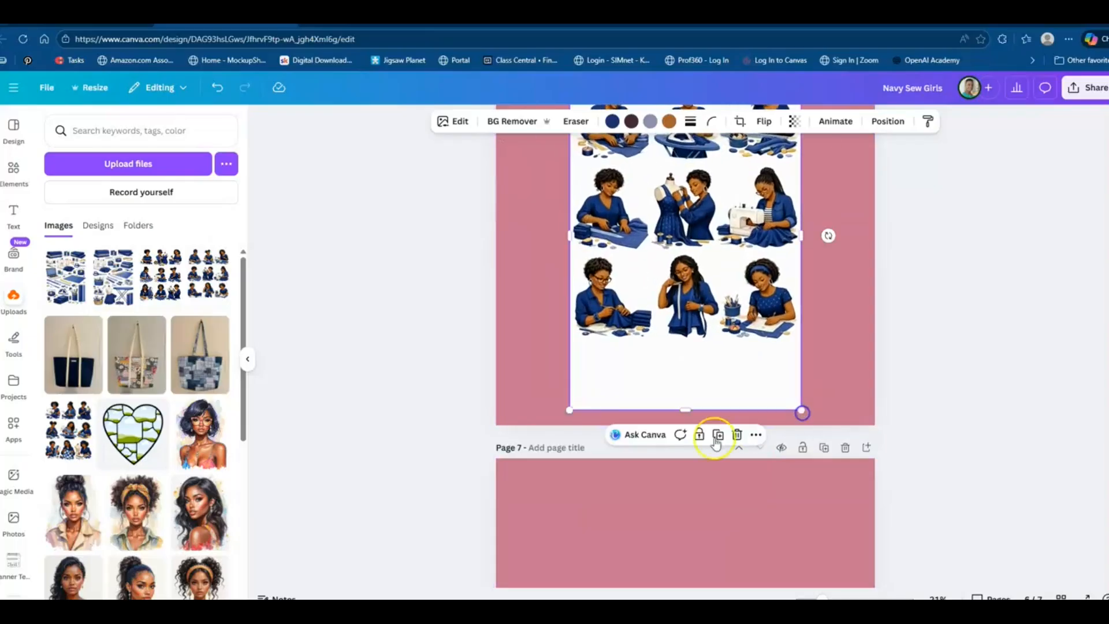
pyautogui.click(511, 122)
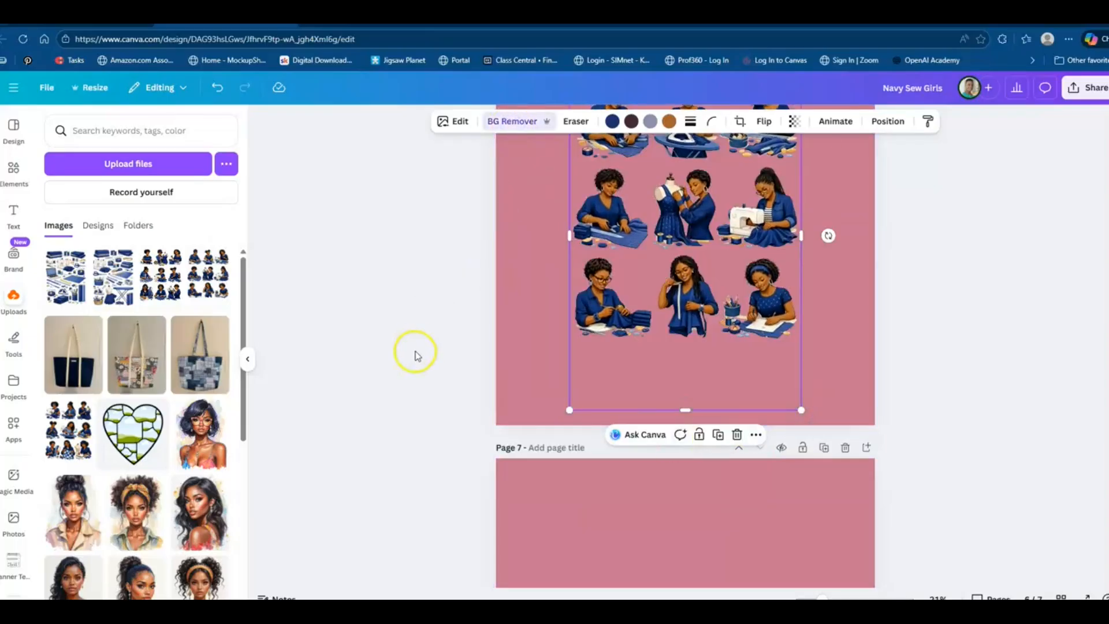
pyautogui.scroll(2, 417, 355)
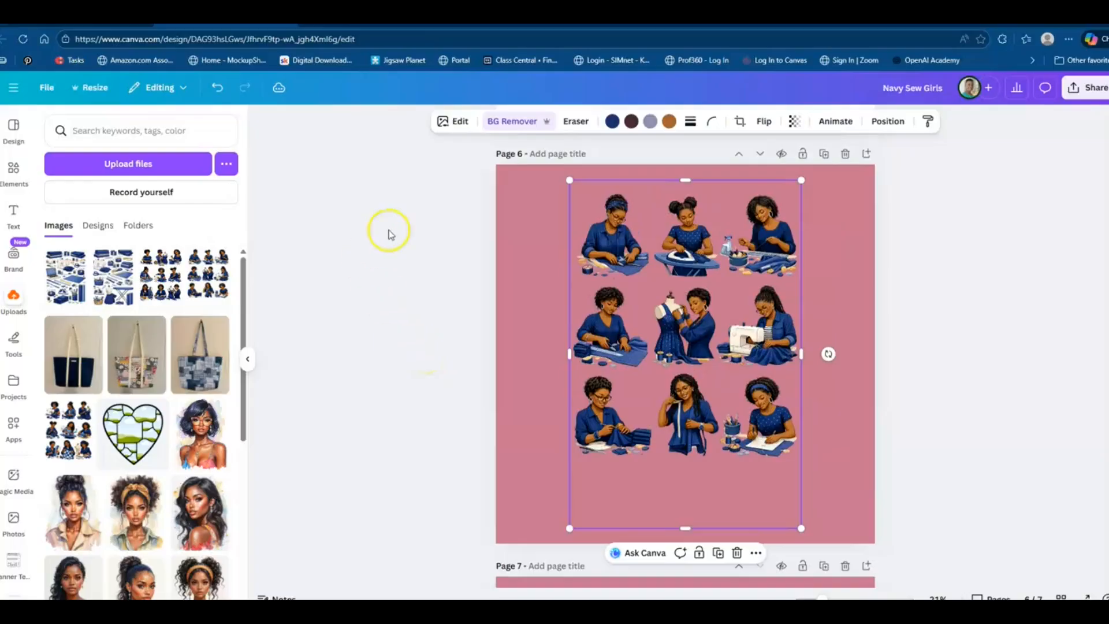
# - In Magic Grab for the page 6 sheet, select the first-row woman in the headband together with the fabric she is cutting
pyautogui.click(458, 120)
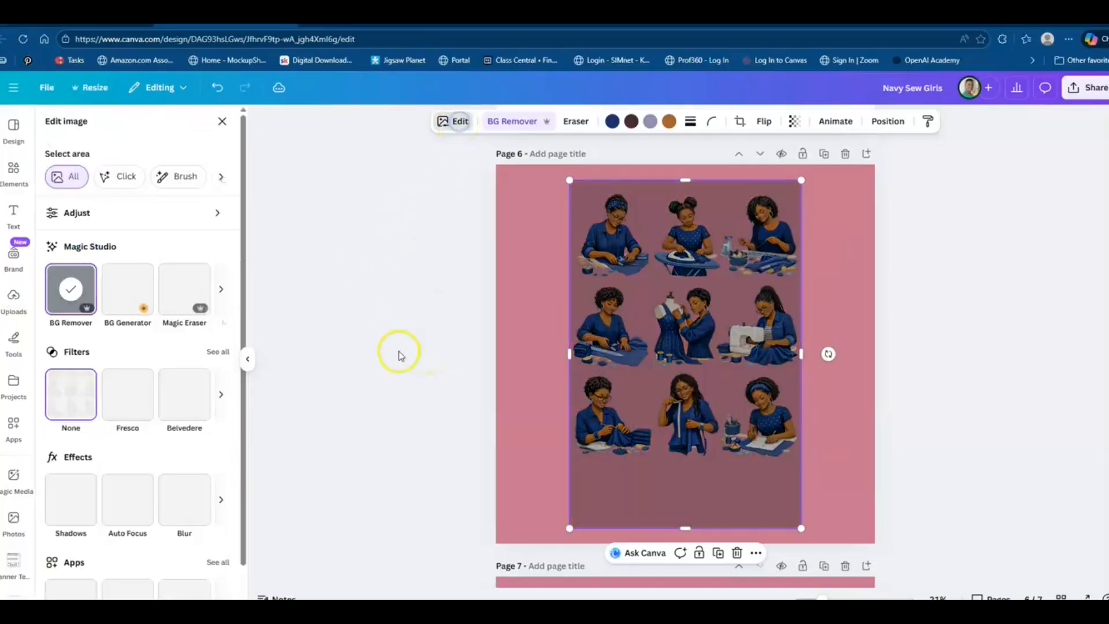
pyautogui.click(223, 292)
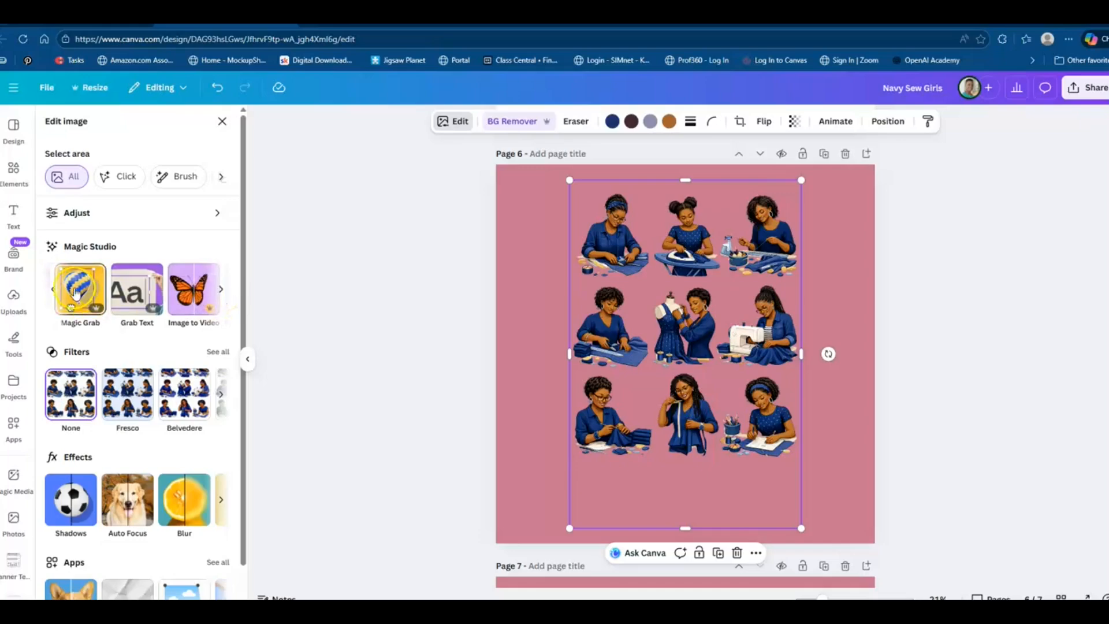
pyautogui.click(70, 289)
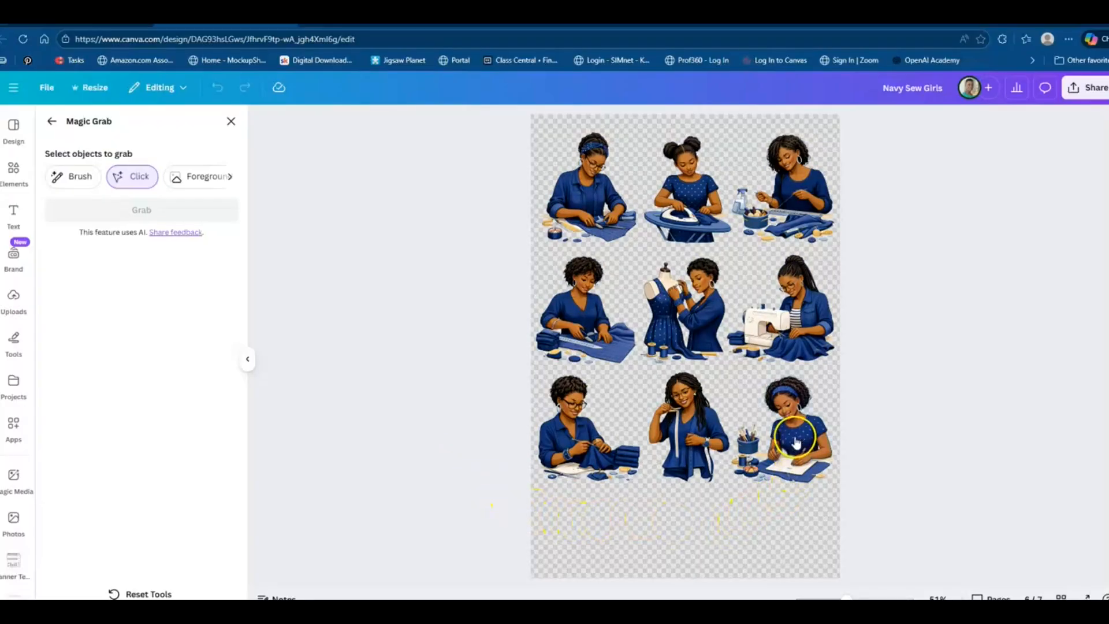
pyautogui.click(585, 186)
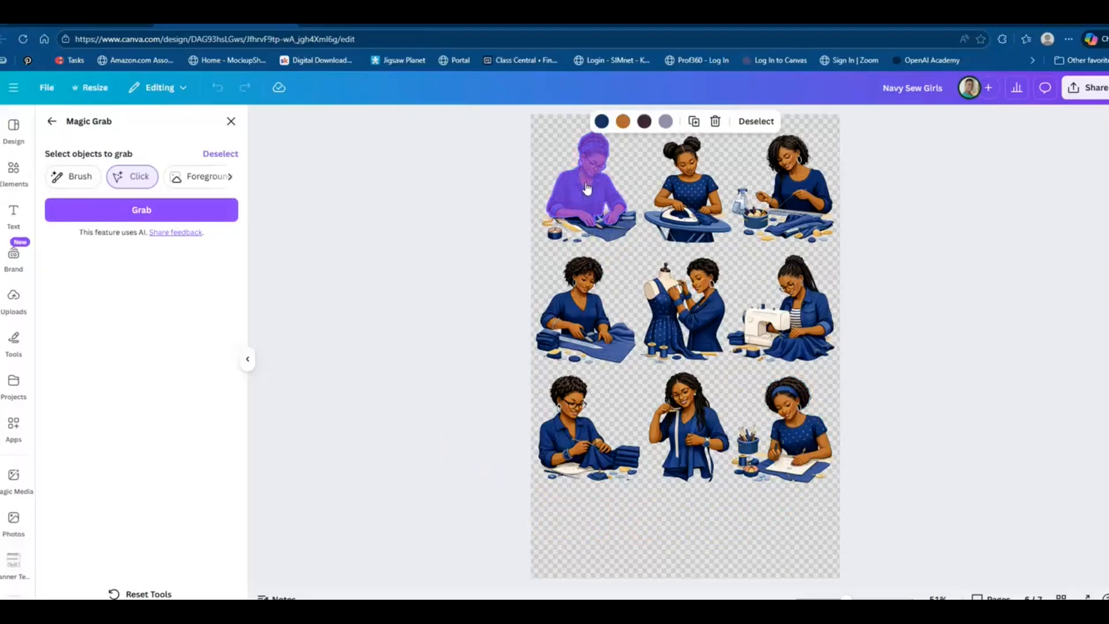
pyautogui.click(601, 232)
pyautogui.click(601, 218)
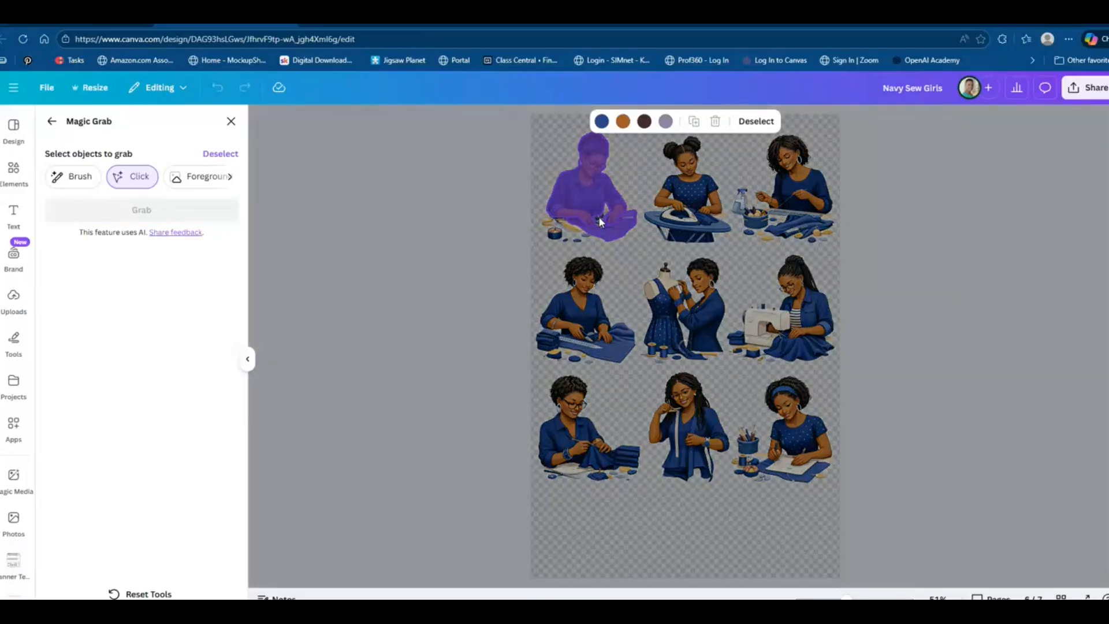
# - Try adding the thread spool and loose sewing notions beside the woman's fabric to the grab selection
pyautogui.click(595, 236)
pyautogui.click(557, 231)
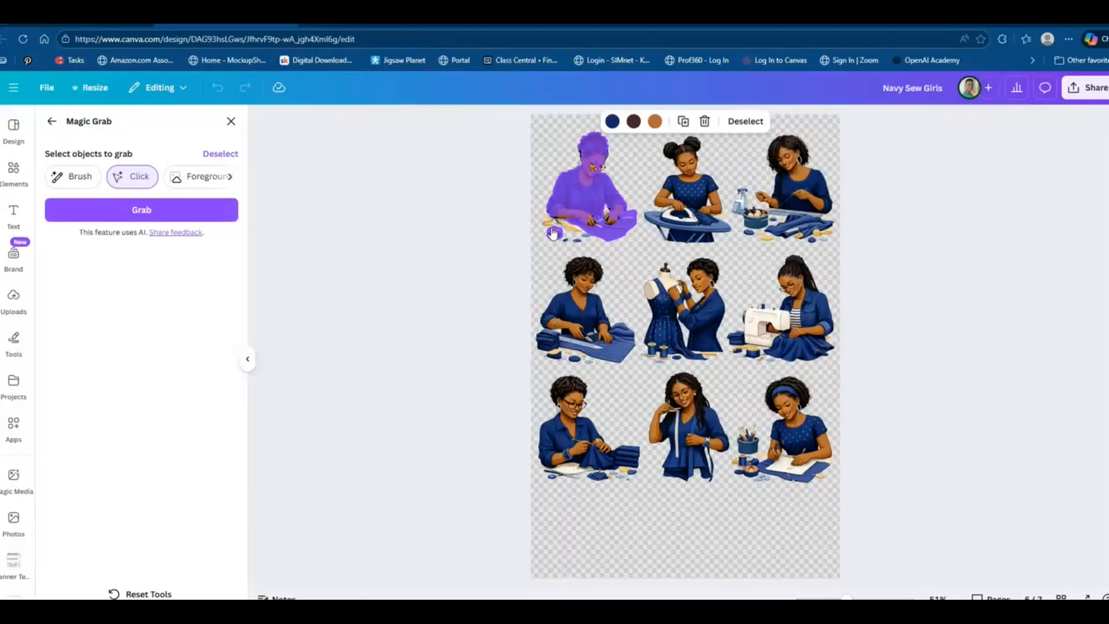
pyautogui.click(549, 223)
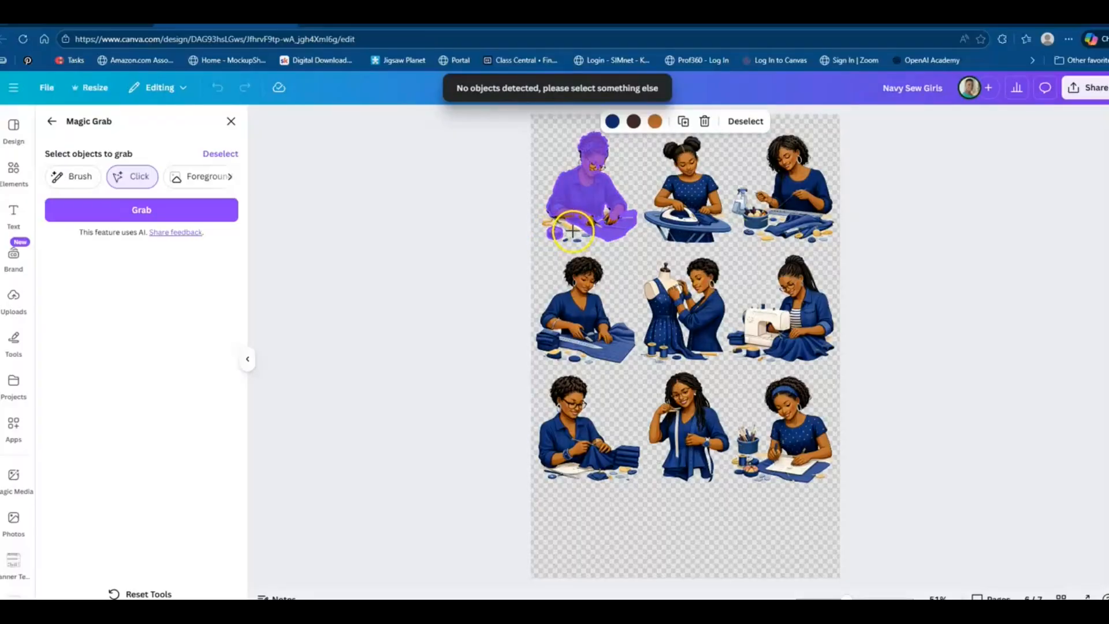
pyautogui.click(555, 234)
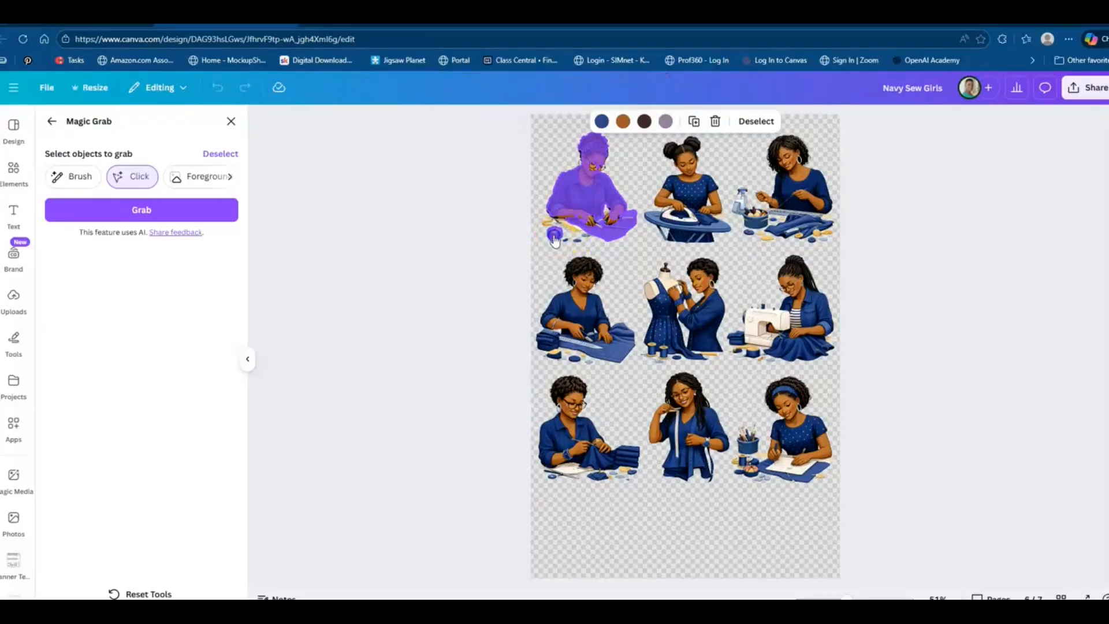
# - Add the unselected face and hand areas to the selection and grab the woman as a separate image
pyautogui.click(607, 215)
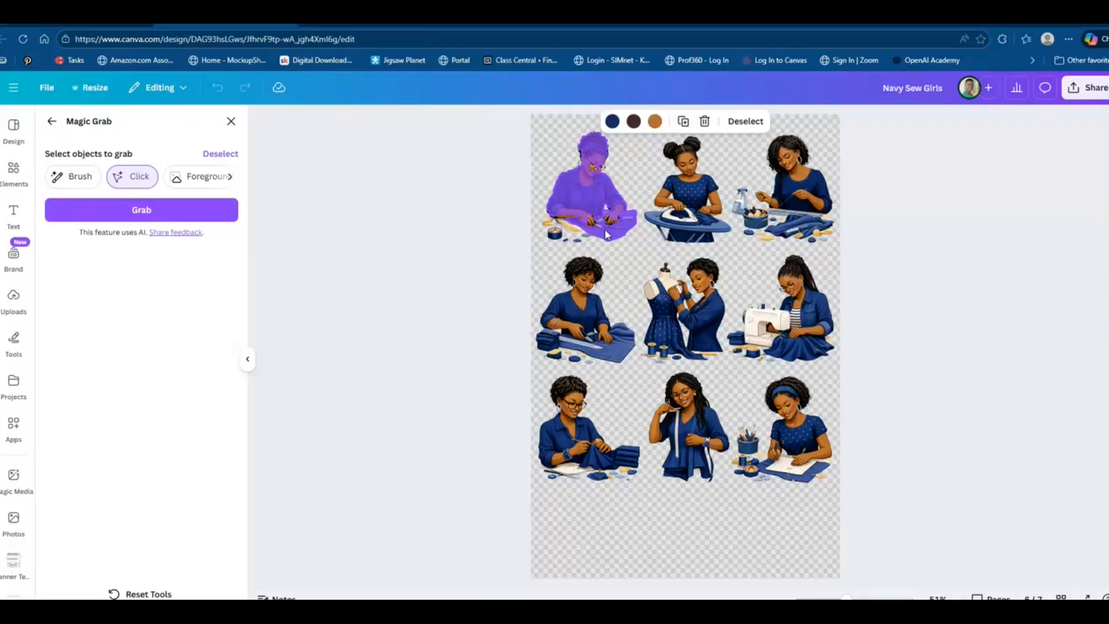
pyautogui.click(592, 167)
pyautogui.click(597, 256)
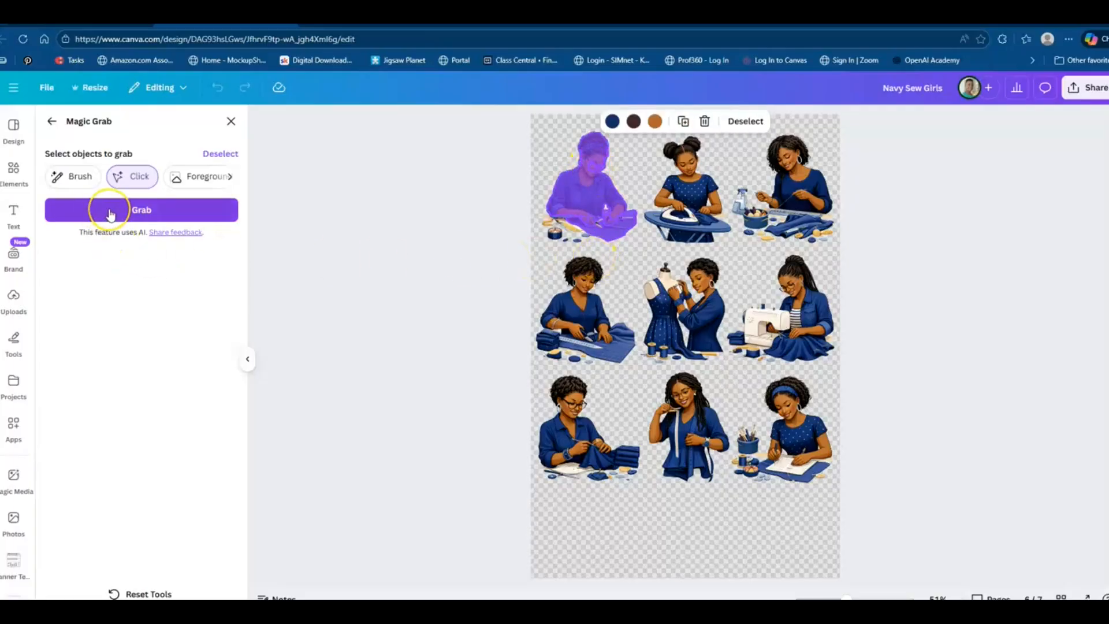
pyautogui.click(111, 215)
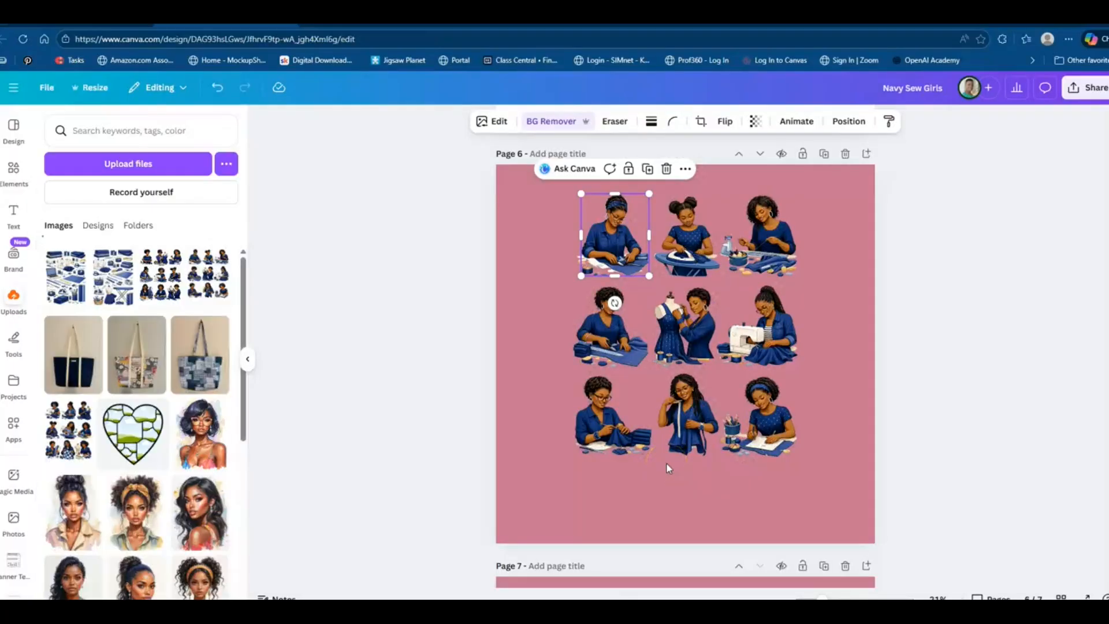
# - Move the grabbed headband woman from page 6 onto page 7 and enlarge her
pyautogui.moveTo(616, 234); pyautogui.dragTo(580, 474)
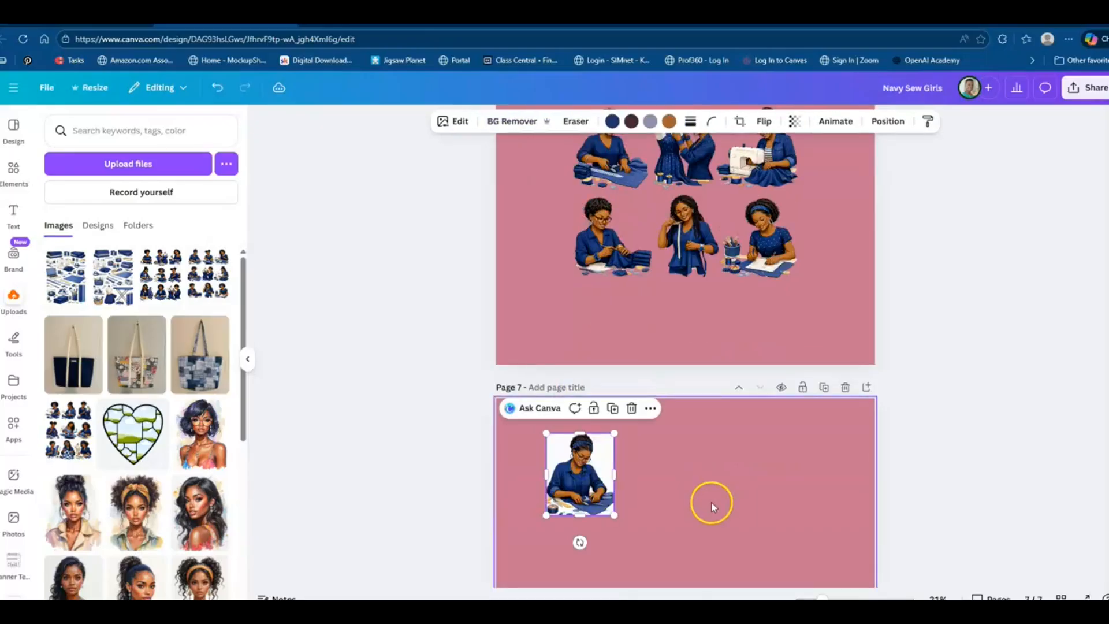
pyautogui.click(685, 496)
pyautogui.click(603, 501)
pyautogui.moveTo(614, 514); pyautogui.dragTo(713, 550)
pyautogui.scroll(-2, 699, 511)
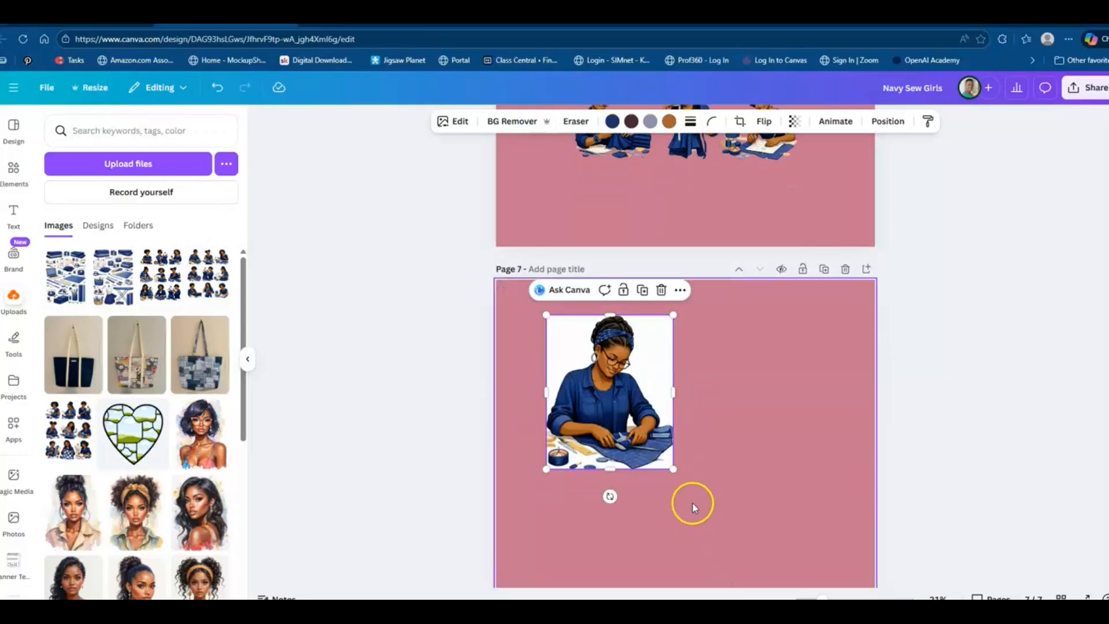
# - Remove the background of the headband woman on page 7 and enlarge the image to more than half the page width
pyautogui.click(518, 121)
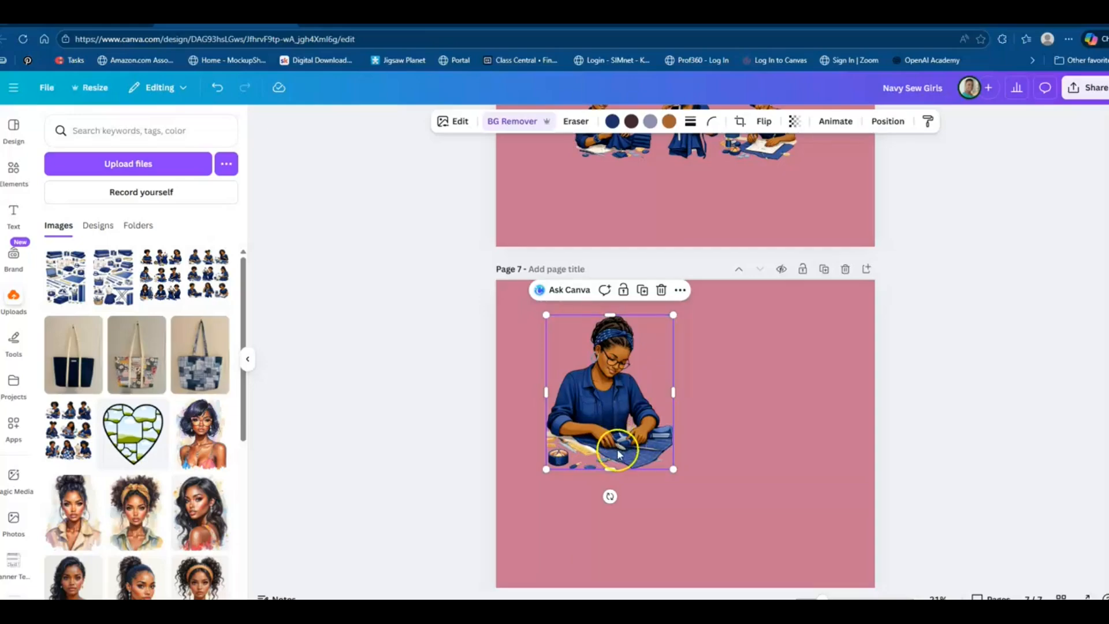
pyautogui.moveTo(687, 477); pyautogui.dragTo(777, 585)
pyautogui.scroll(-2, 774, 439)
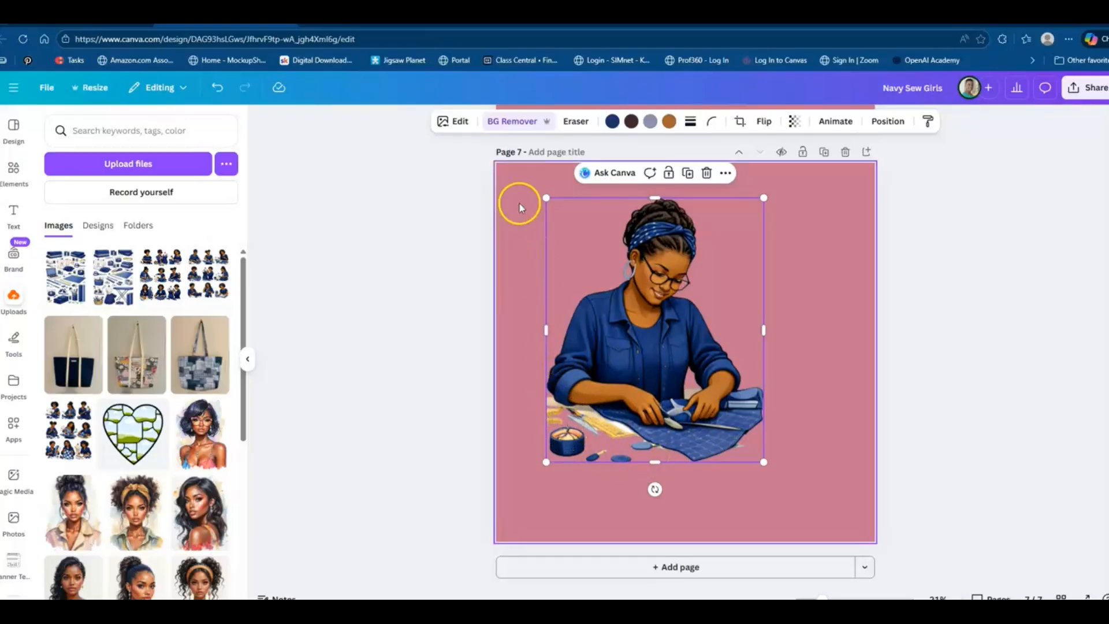
# - Erase the spool and loose notions beside the woman's fabric with Magic Eraser at brush size 6, and shrink the image on page 7
pyautogui.click(460, 128)
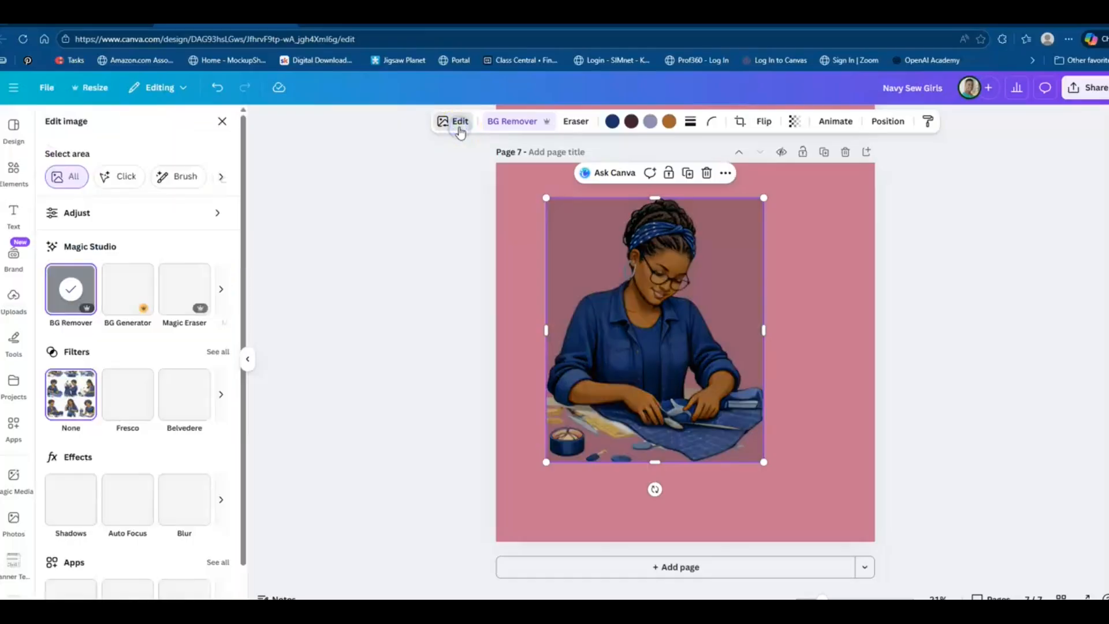
pyautogui.click(188, 313)
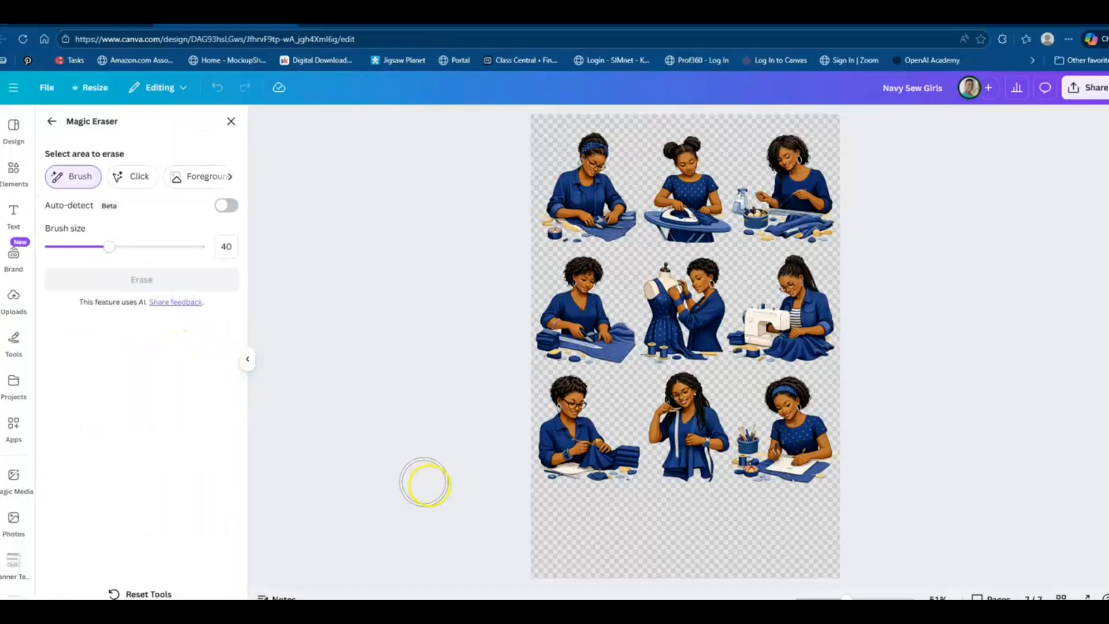
pyautogui.moveTo(109, 246); pyautogui.dragTo(52, 250)
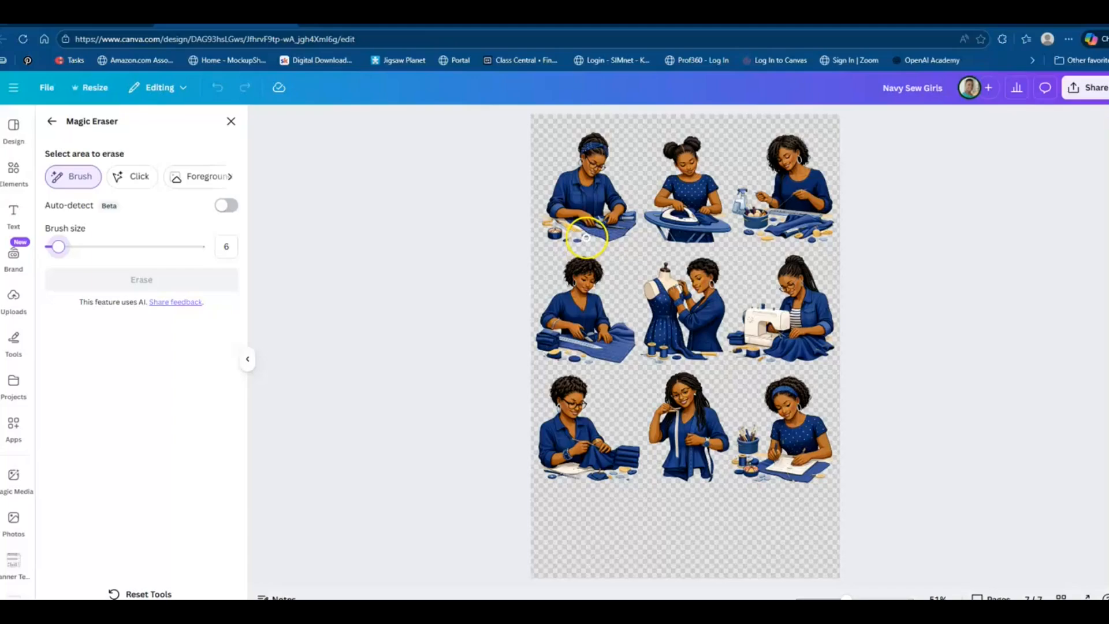
pyautogui.click(587, 237)
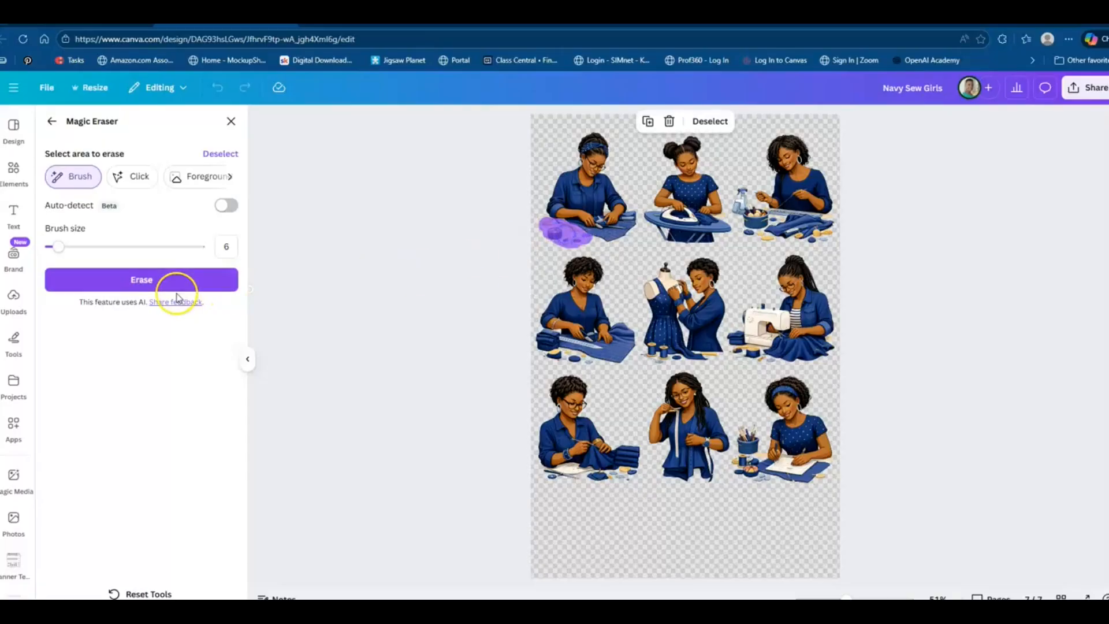
pyautogui.click(136, 280)
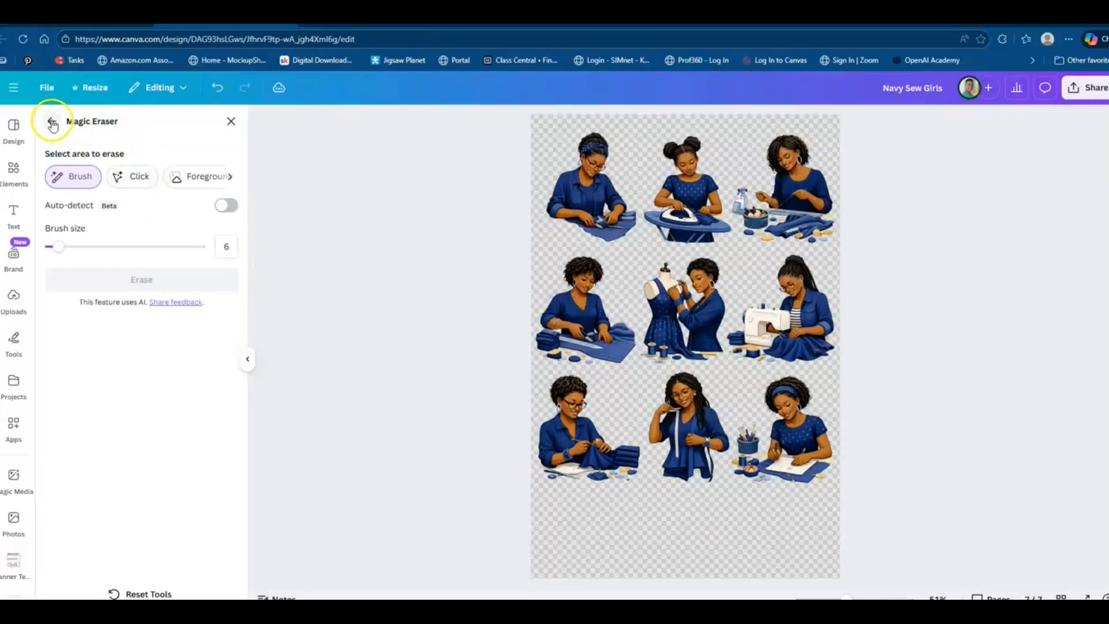
pyautogui.click(53, 124)
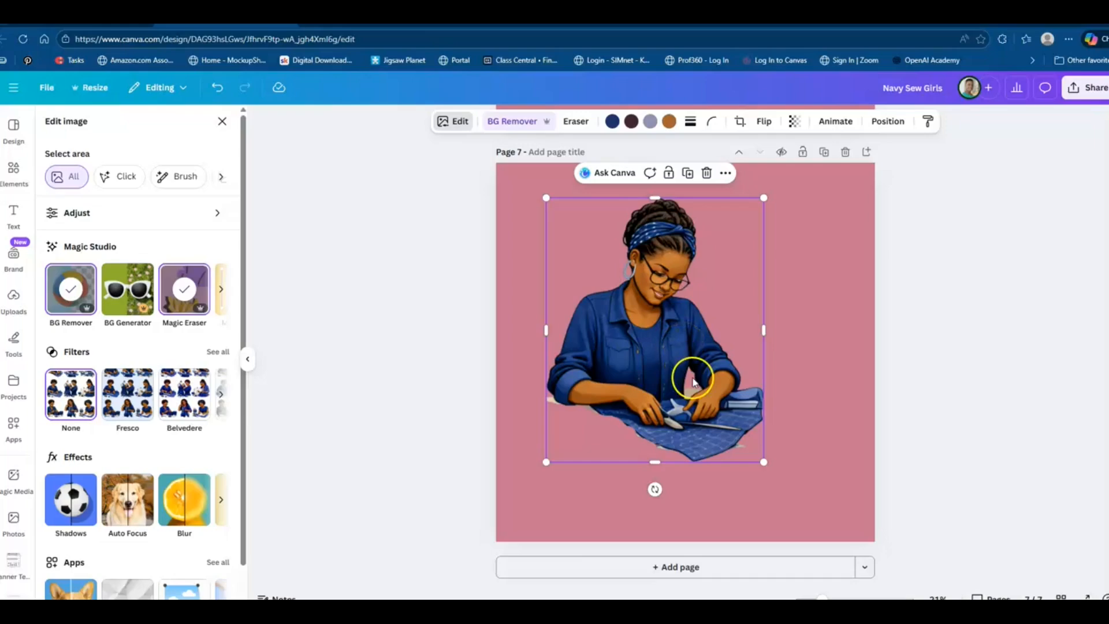
pyautogui.moveTo(764, 462); pyautogui.dragTo(681, 362)
# - Open the image editing options for the sheet of sewing women on page 6 and show the additional Magic Studio tools
pyautogui.scroll(2, 636, 422)
pyautogui.scroll(6, 635, 422)
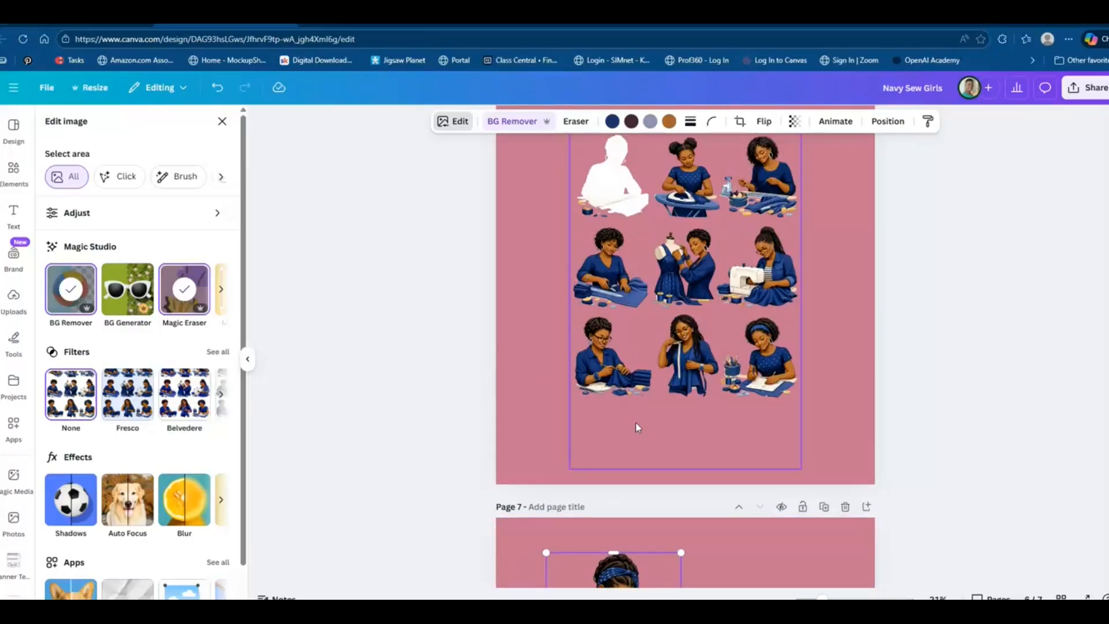
pyautogui.scroll(1, 635, 427)
pyautogui.click(466, 132)
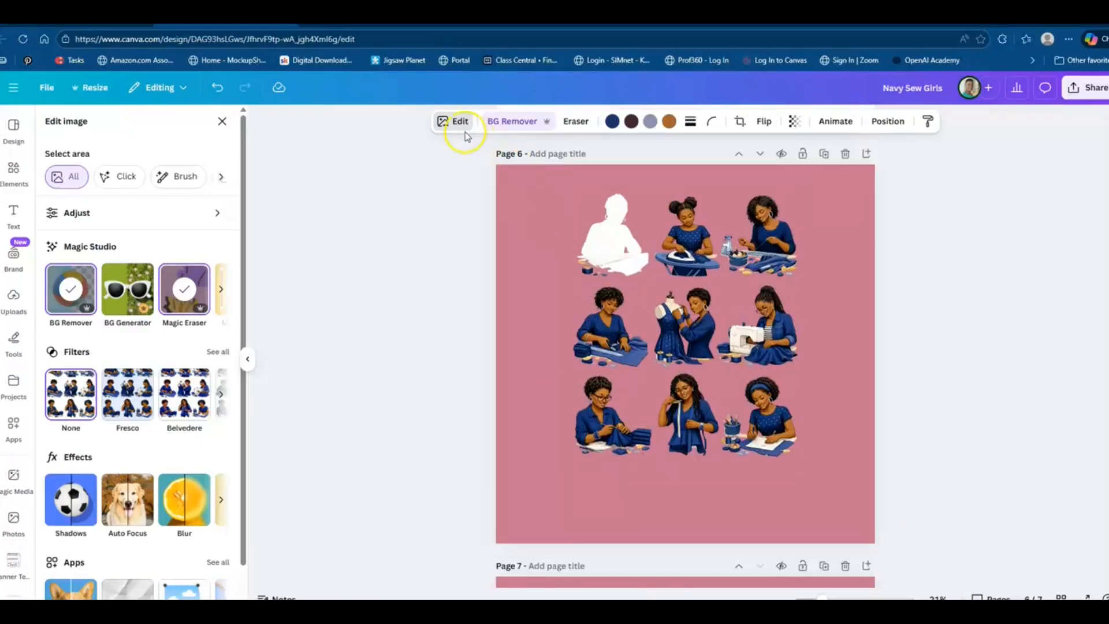
pyautogui.click(456, 124)
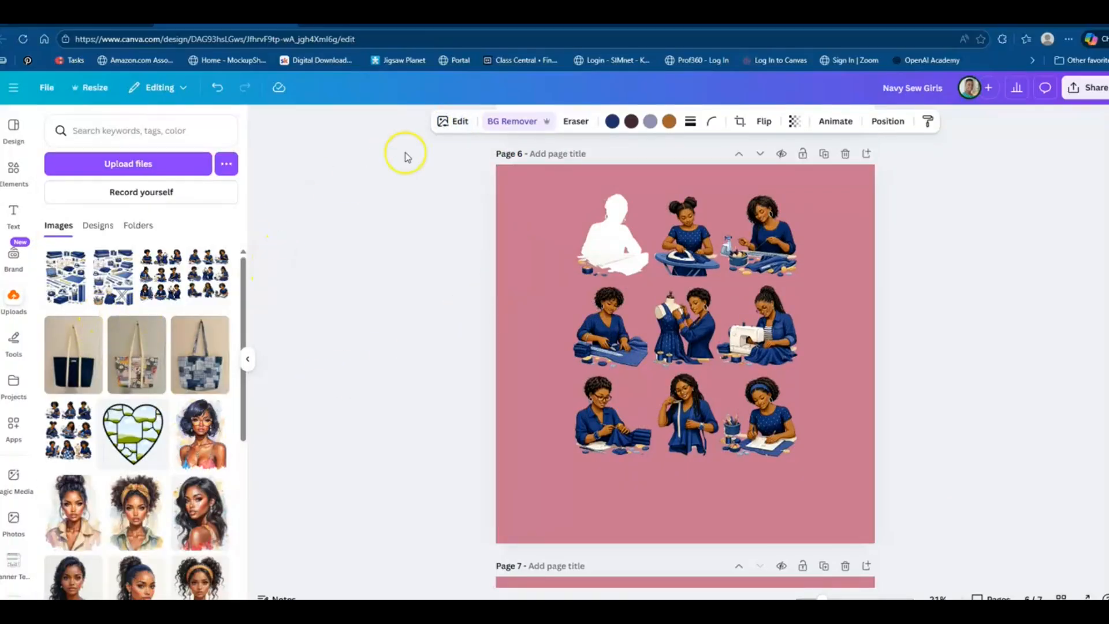
pyautogui.click(451, 121)
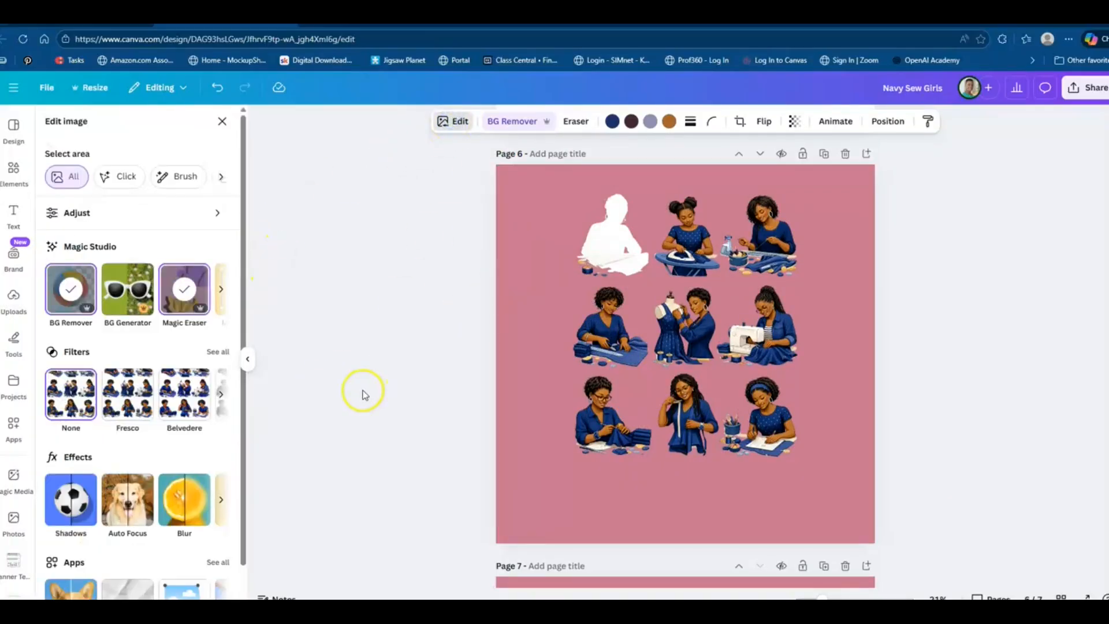
pyautogui.click(224, 292)
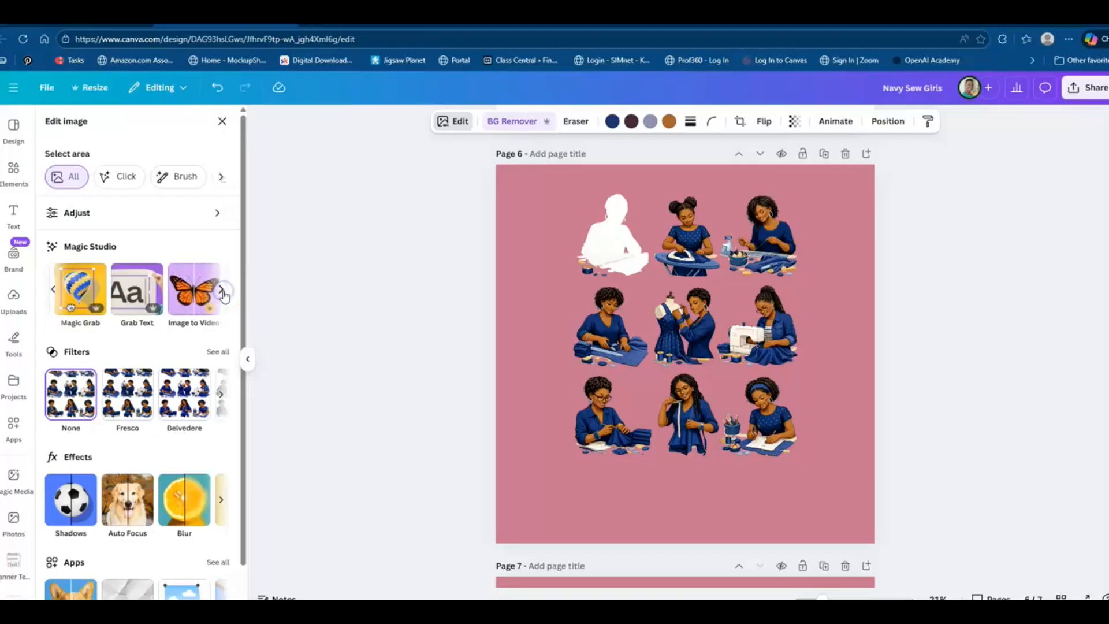
pyautogui.click(137, 286)
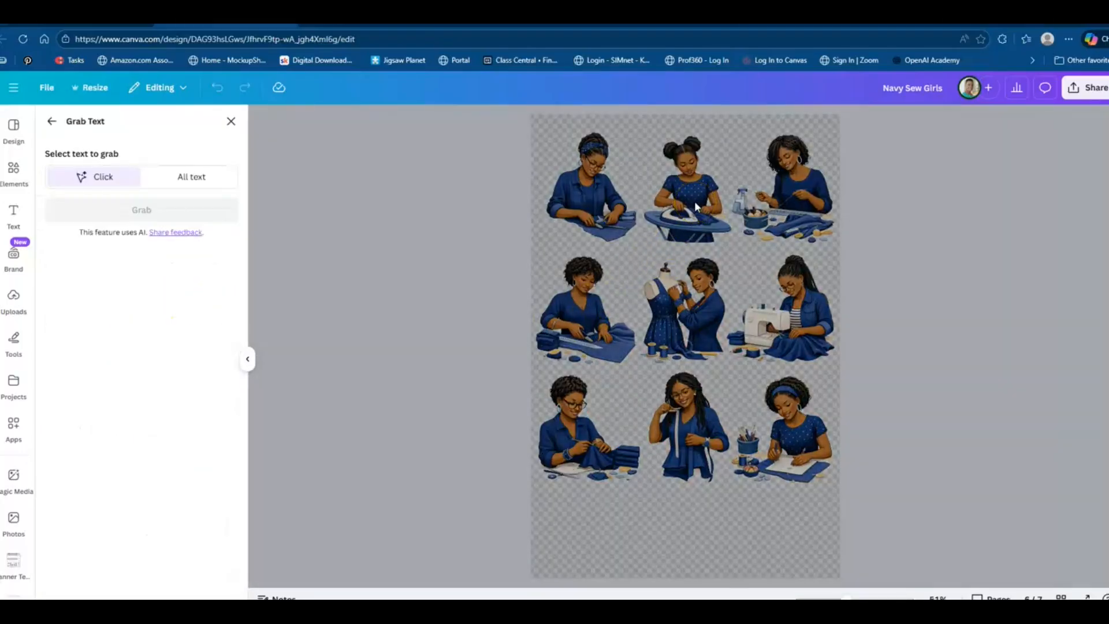
pyautogui.click(694, 201)
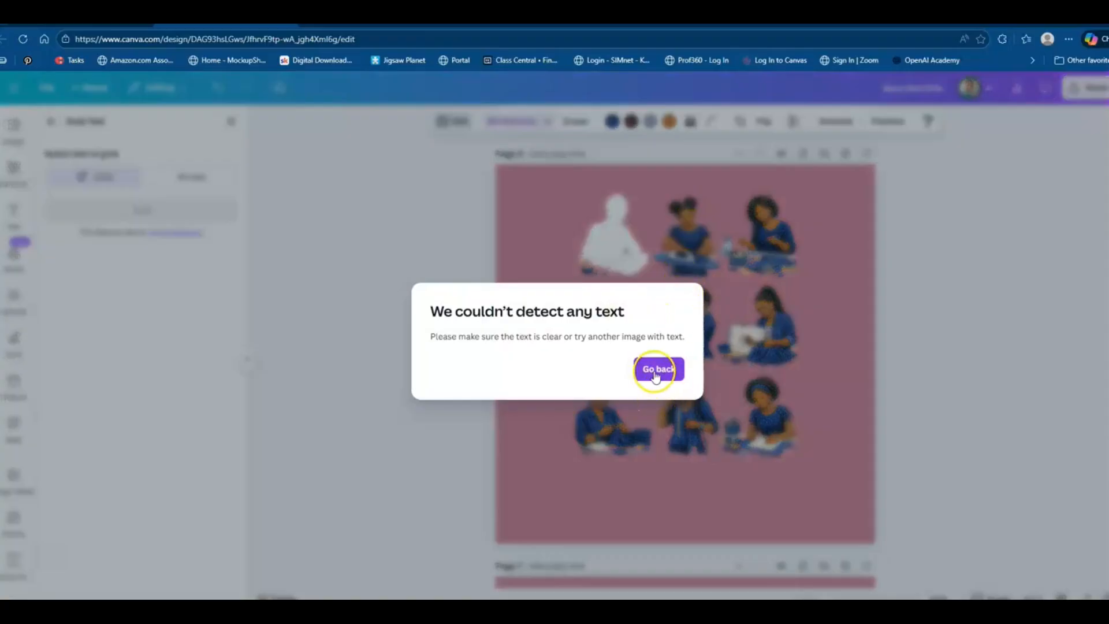
pyautogui.click(657, 371)
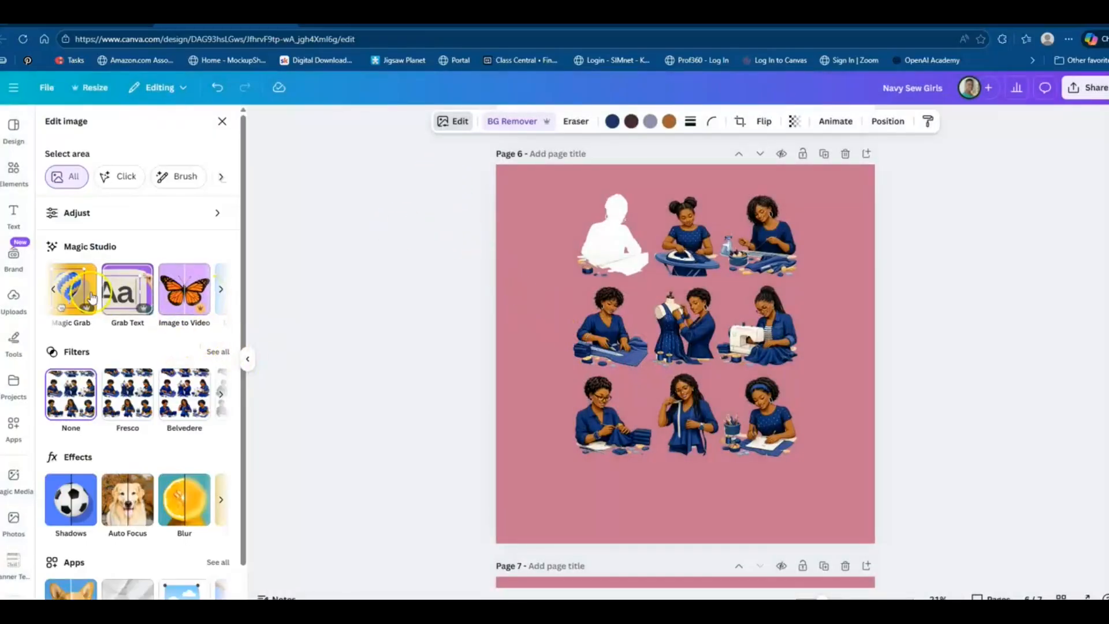
# - Use Magic Grab to separate the woman with two hair buns from the sheet, together with her iron and ironing board
pyautogui.click(68, 286)
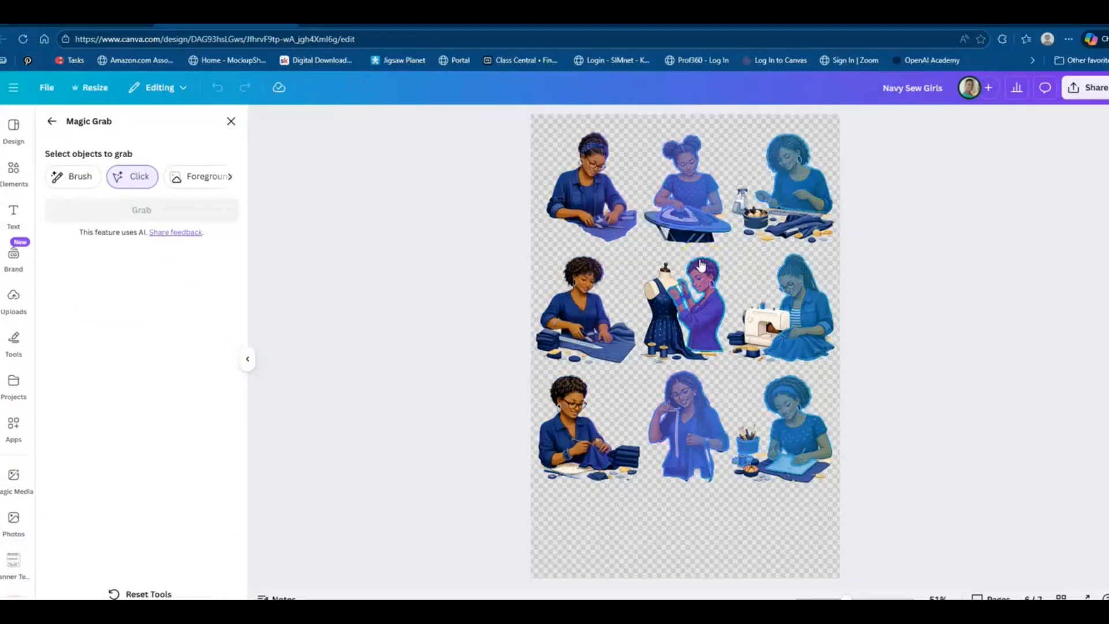
pyautogui.click(689, 190)
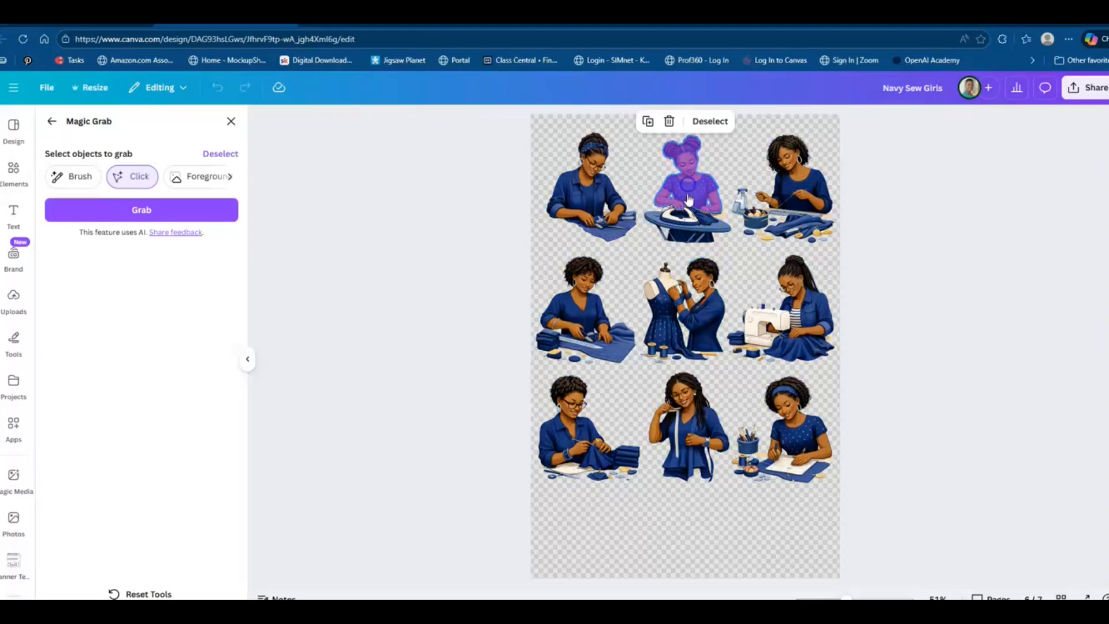
pyautogui.click(679, 231)
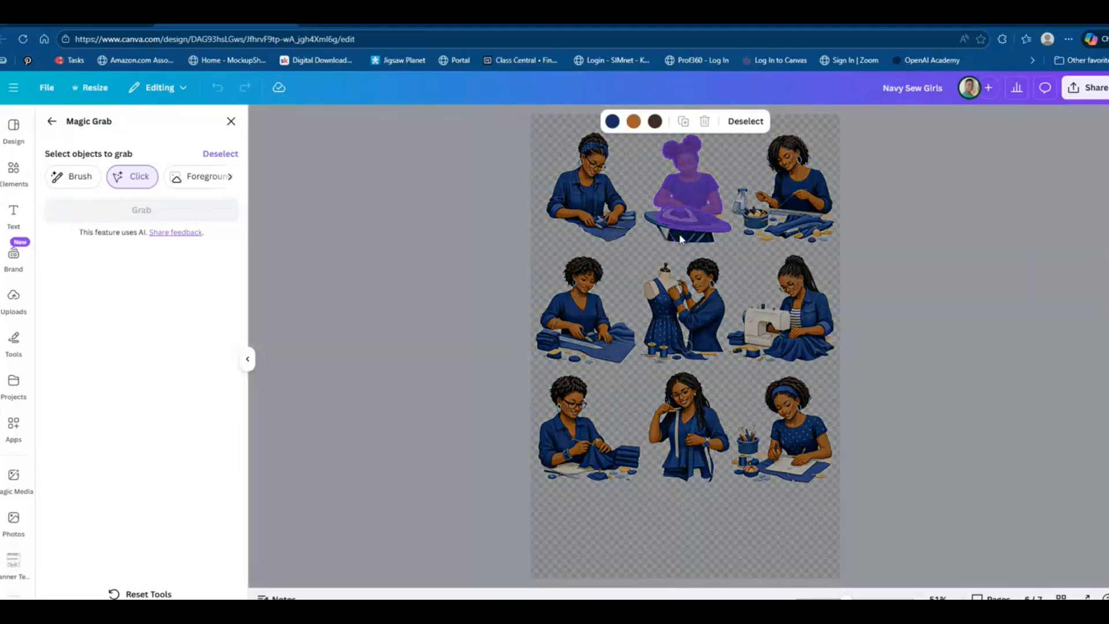
pyautogui.click(681, 250)
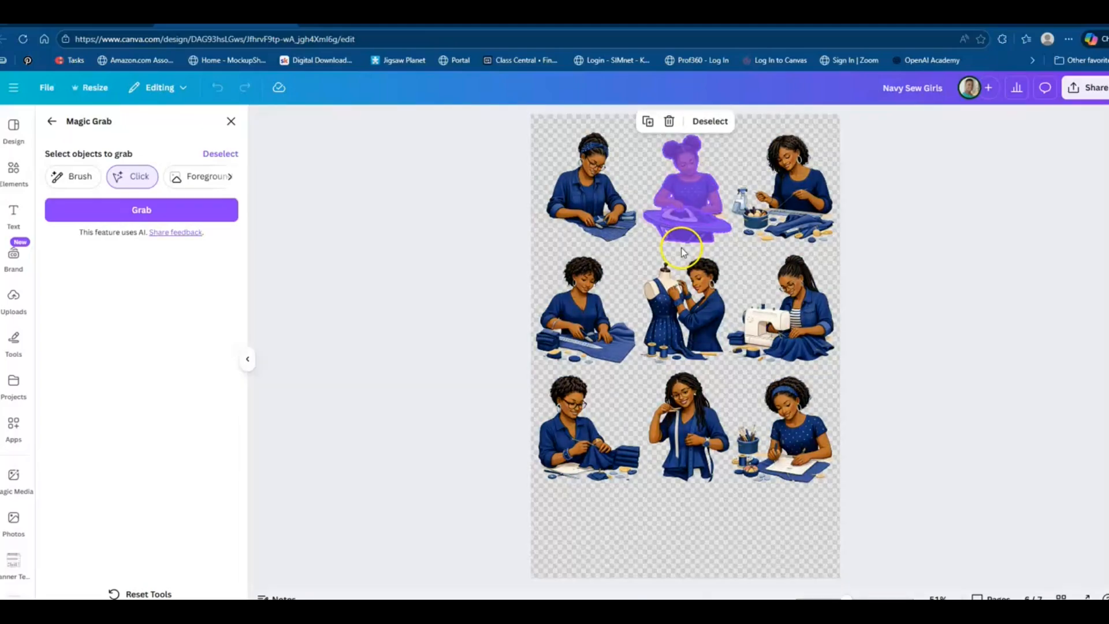
pyautogui.click(666, 230)
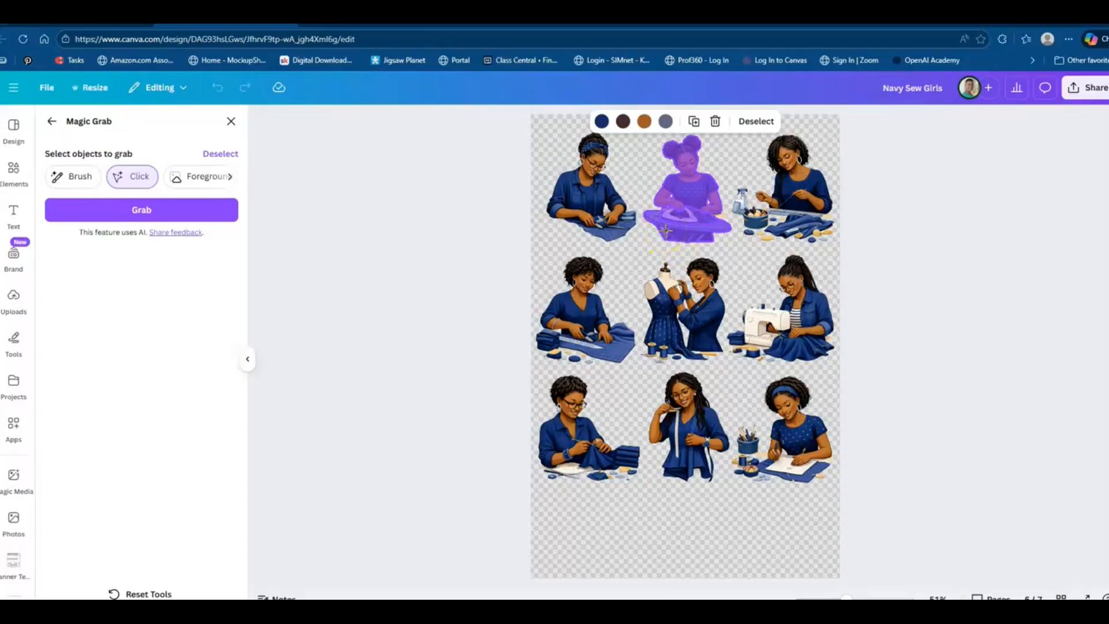
pyautogui.click(722, 219)
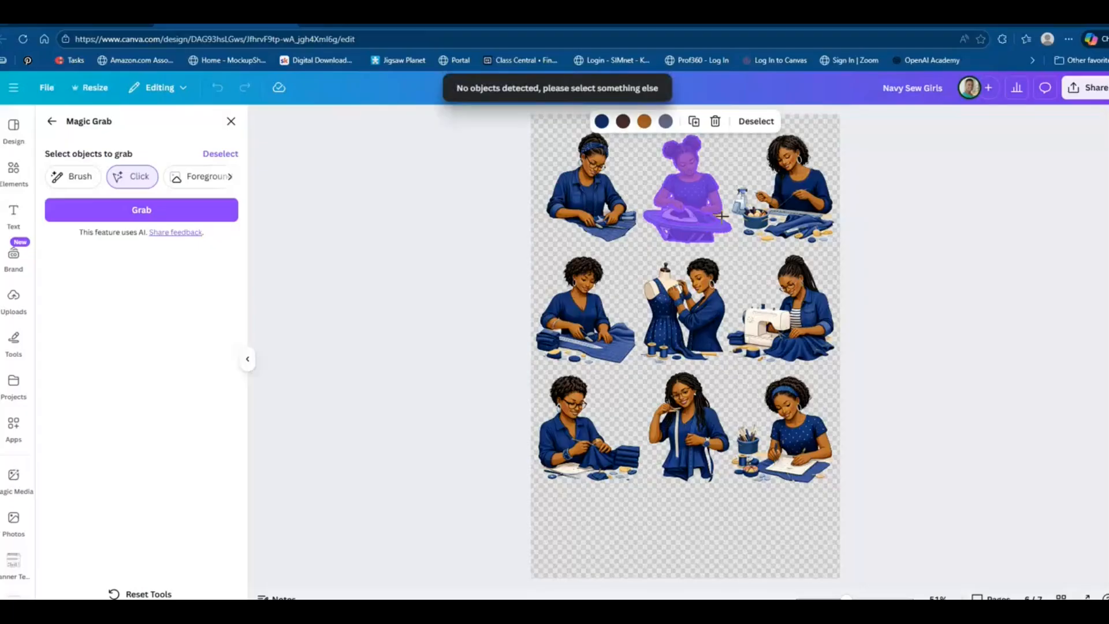
pyautogui.click(722, 217)
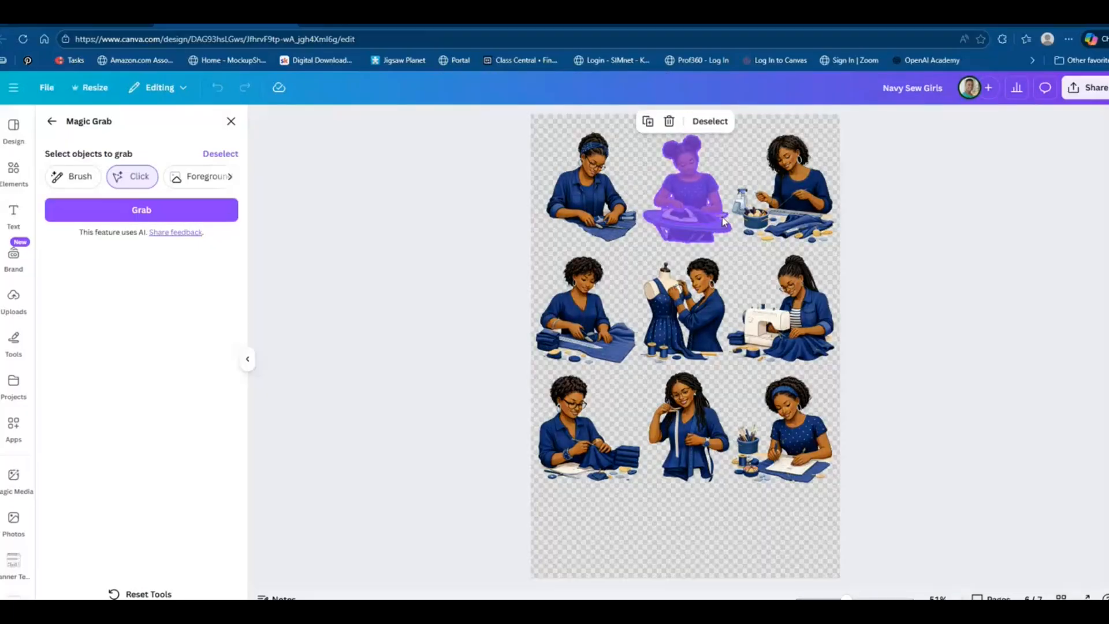
pyautogui.click(138, 211)
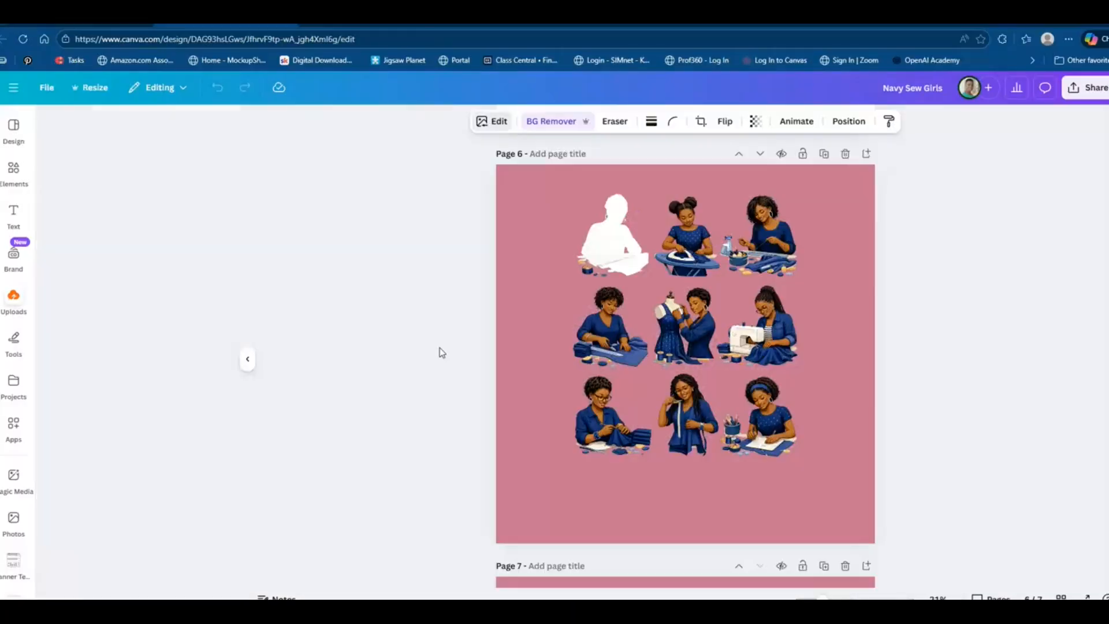
# - Move the grabbed ironing woman from page 6 onto page 7 and enlarge her beside the headband woman at a similar size
pyautogui.click(691, 245)
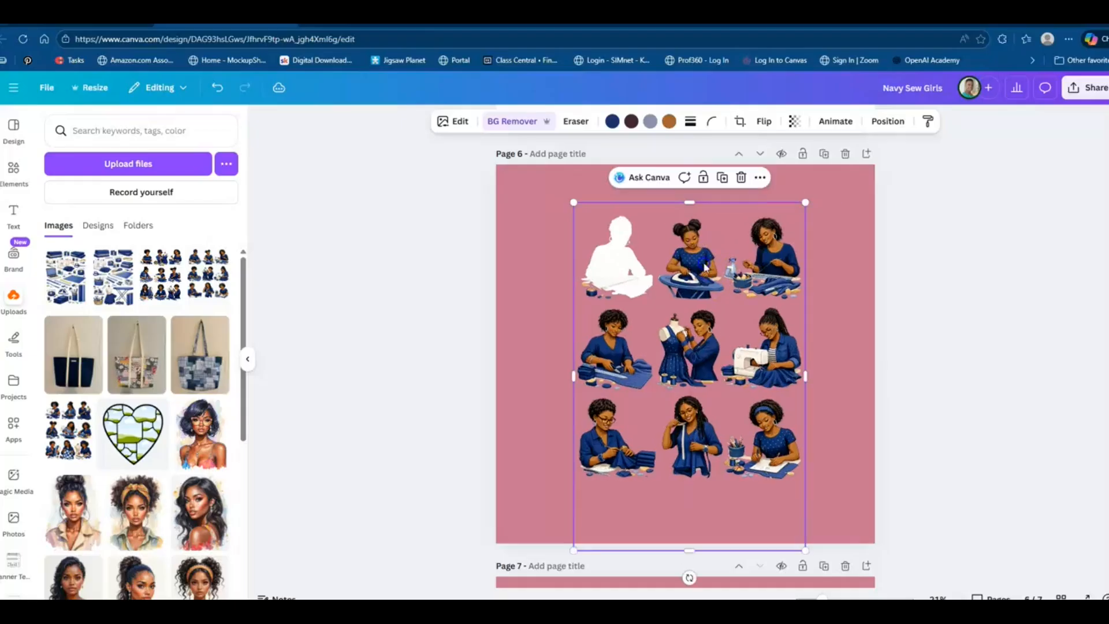
pyautogui.moveTo(686, 356); pyautogui.dragTo(681, 345)
pyautogui.scroll(-5, 682, 358)
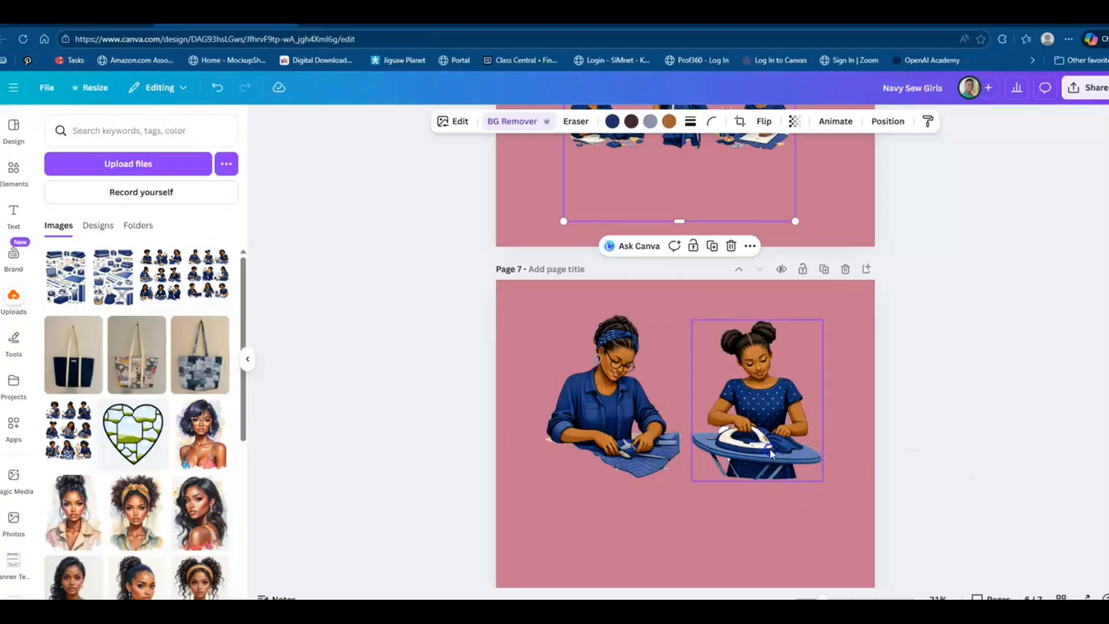
pyautogui.click(773, 506)
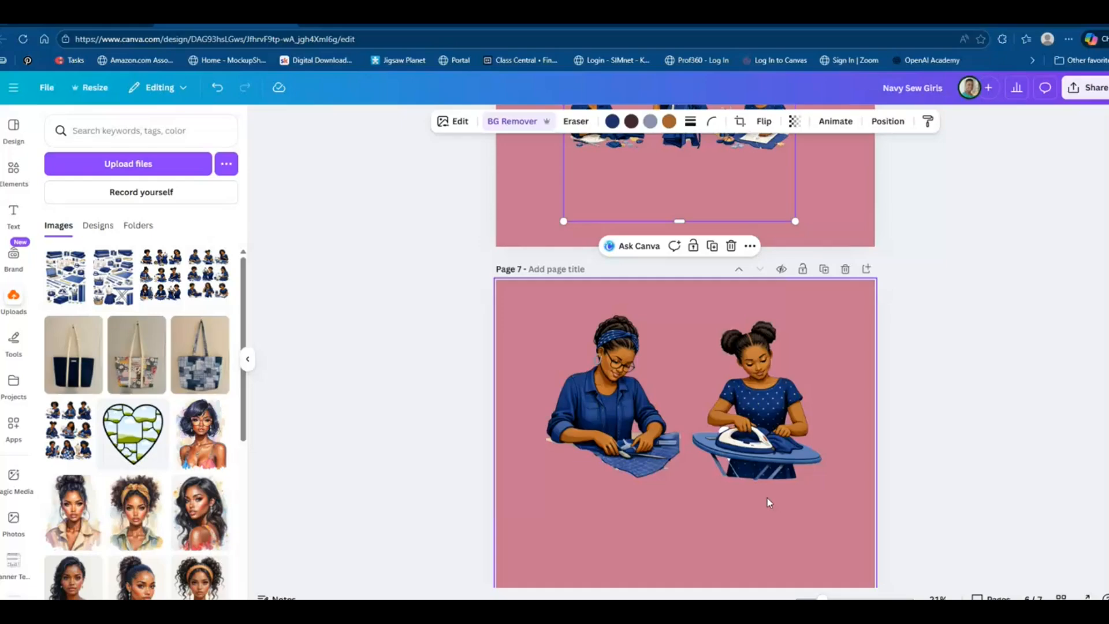
pyautogui.click(764, 493)
pyautogui.click(749, 525)
pyautogui.click(741, 459)
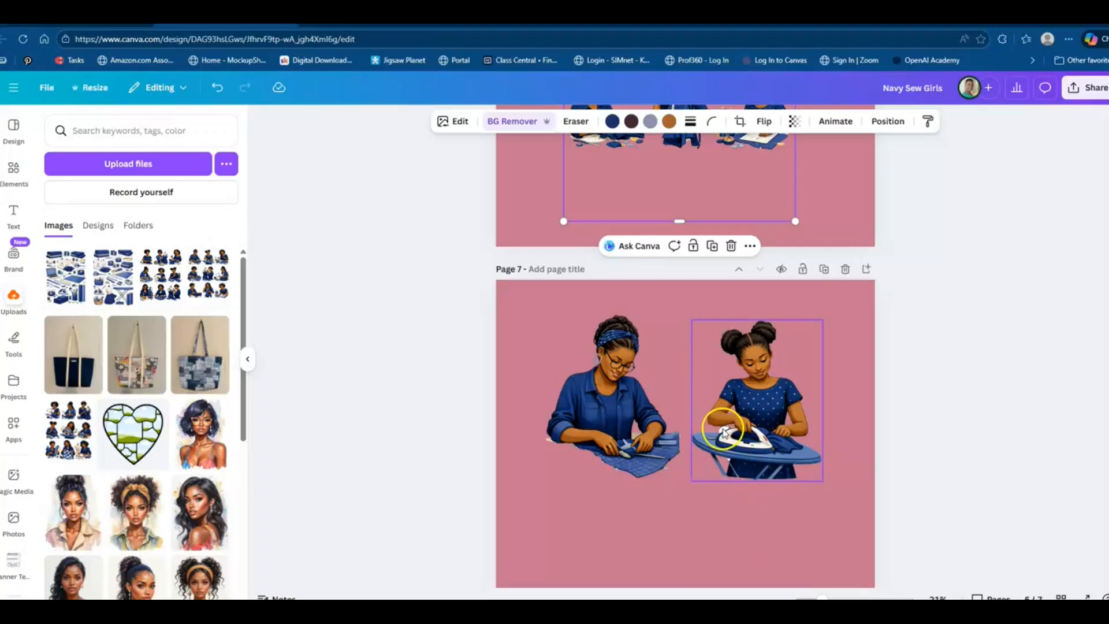
pyautogui.scroll(6, 670, 537)
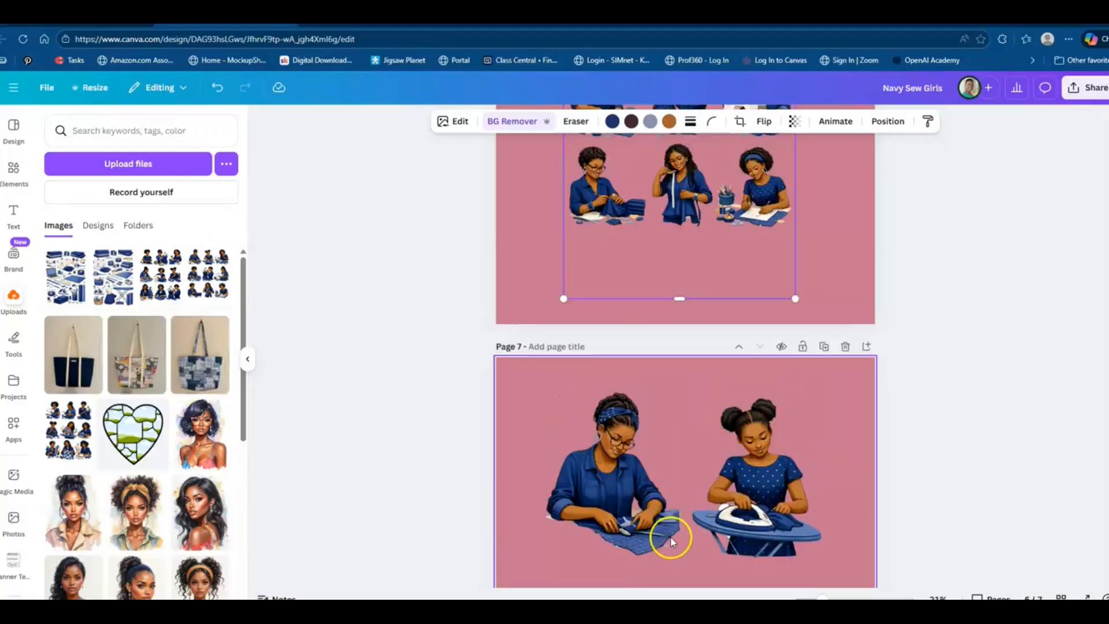
# - Switch to the ChatGPT conversation and view the generated sheet of pink sewing women
pyautogui.click(373, 20)
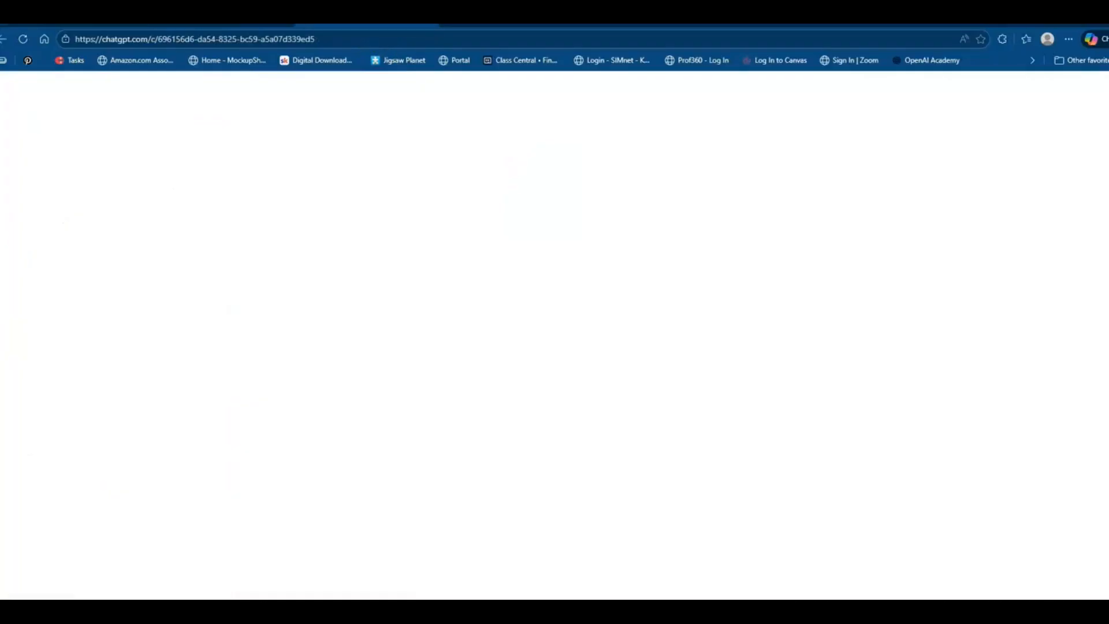
pyautogui.scroll(1, 717, 318)
pyautogui.scroll(2, 723, 321)
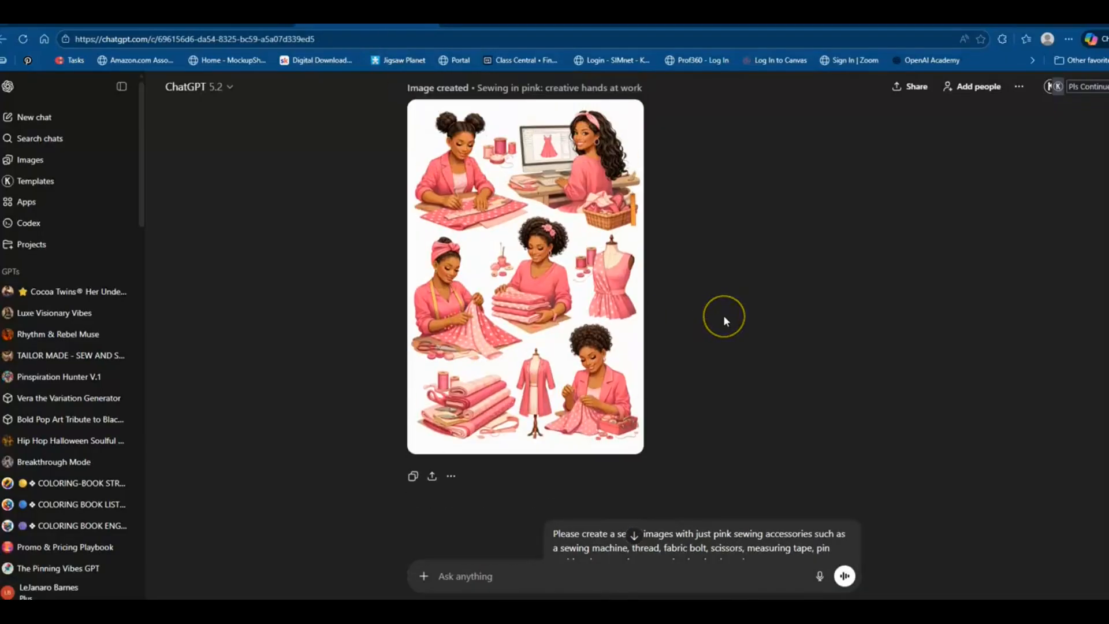